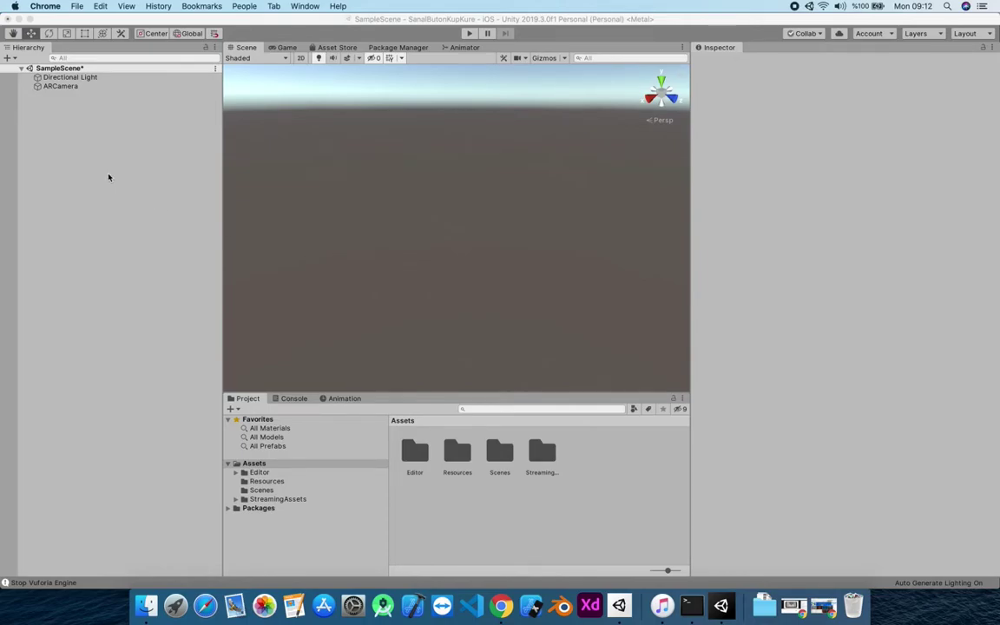
Add a Vuforia Image Target to the scene and rename it KupKure
right_click(76, 120)
mouse_move(145, 302)
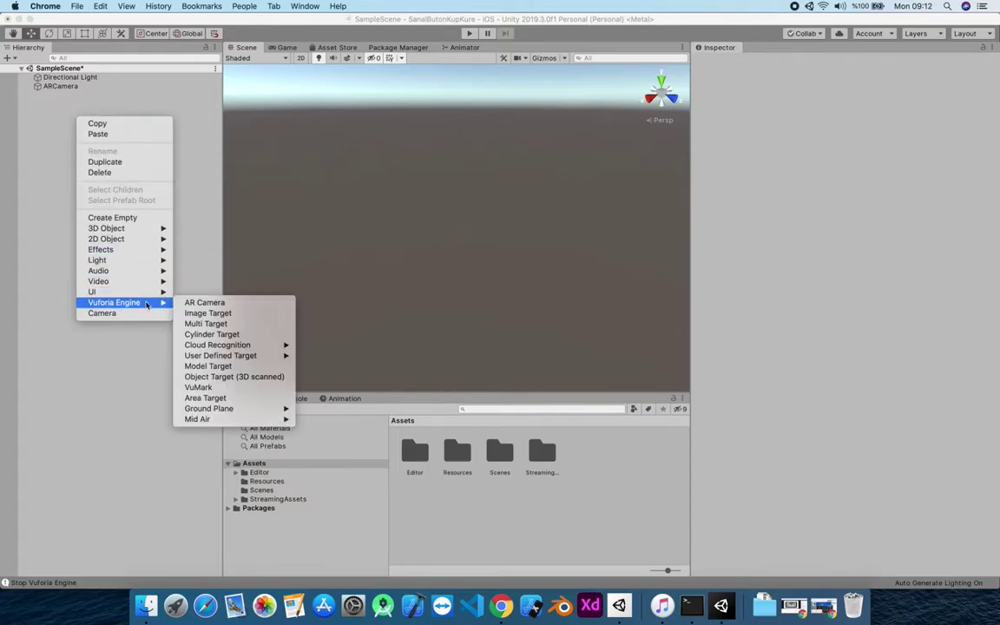
left_click(200, 314)
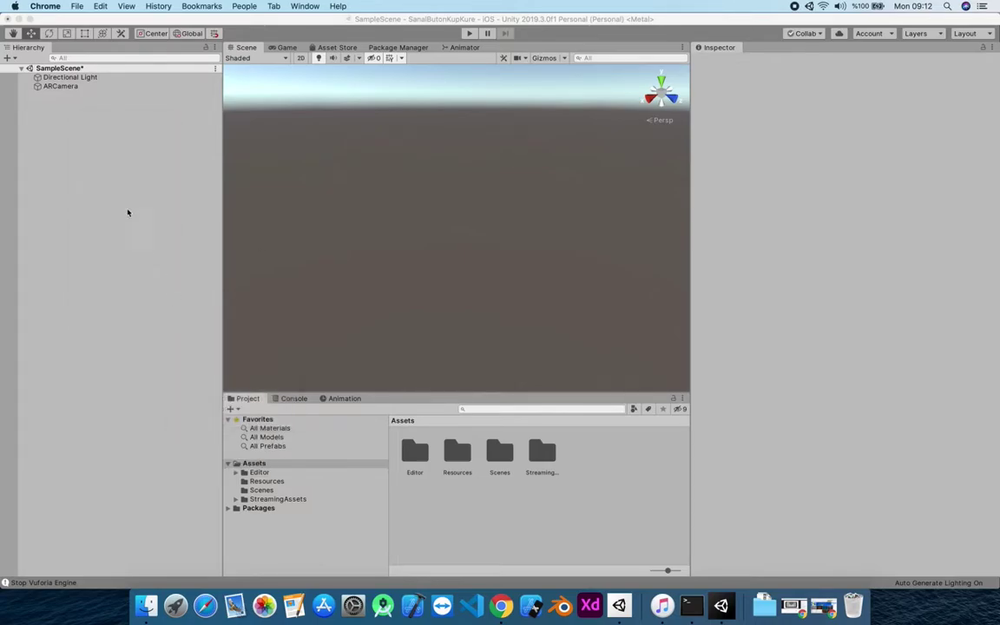
left_click(66, 95)
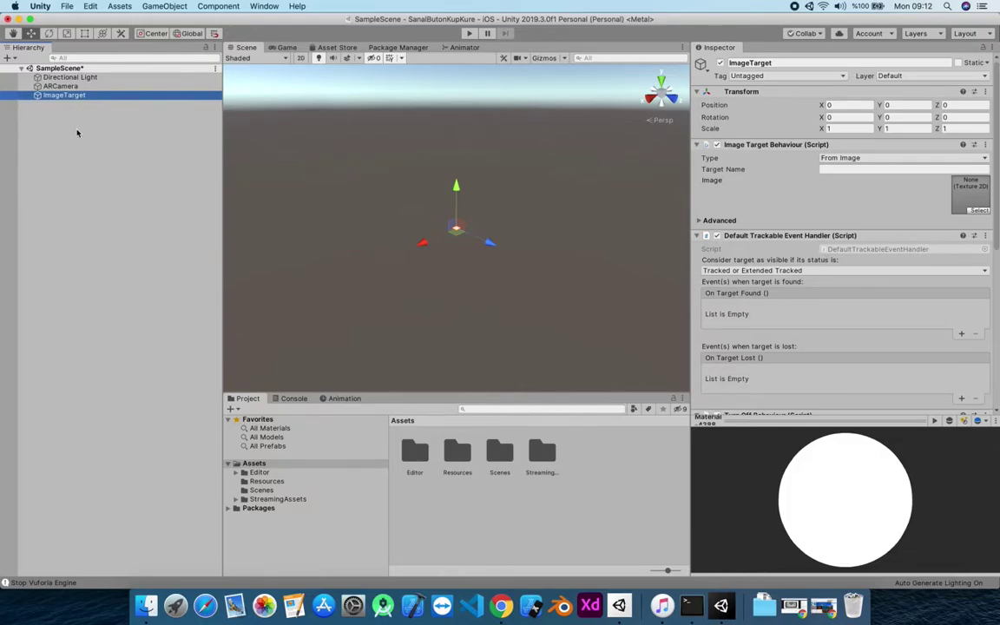
right_click(73, 101)
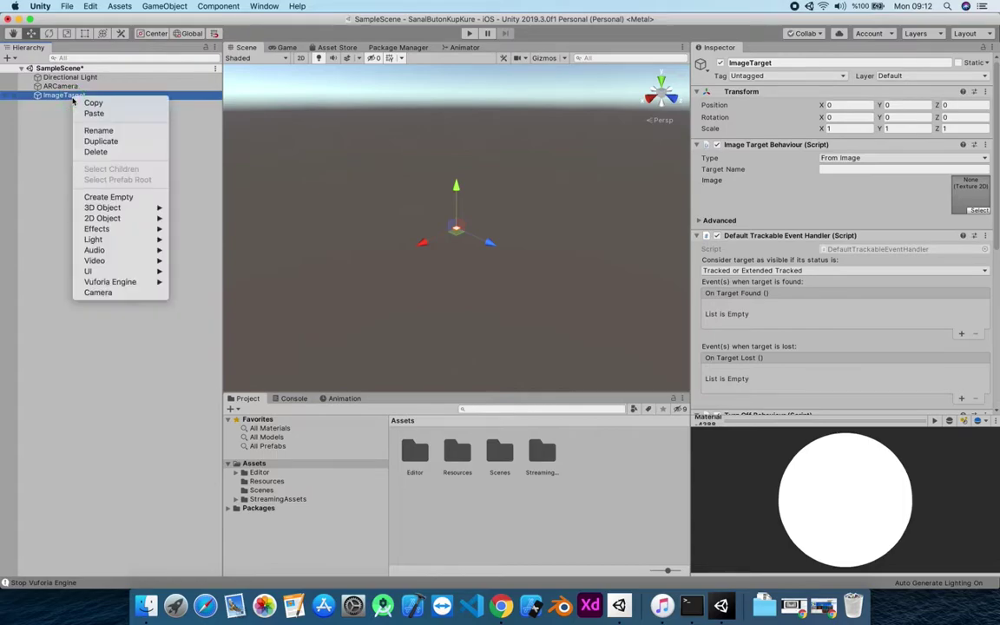
left_click(111, 132)
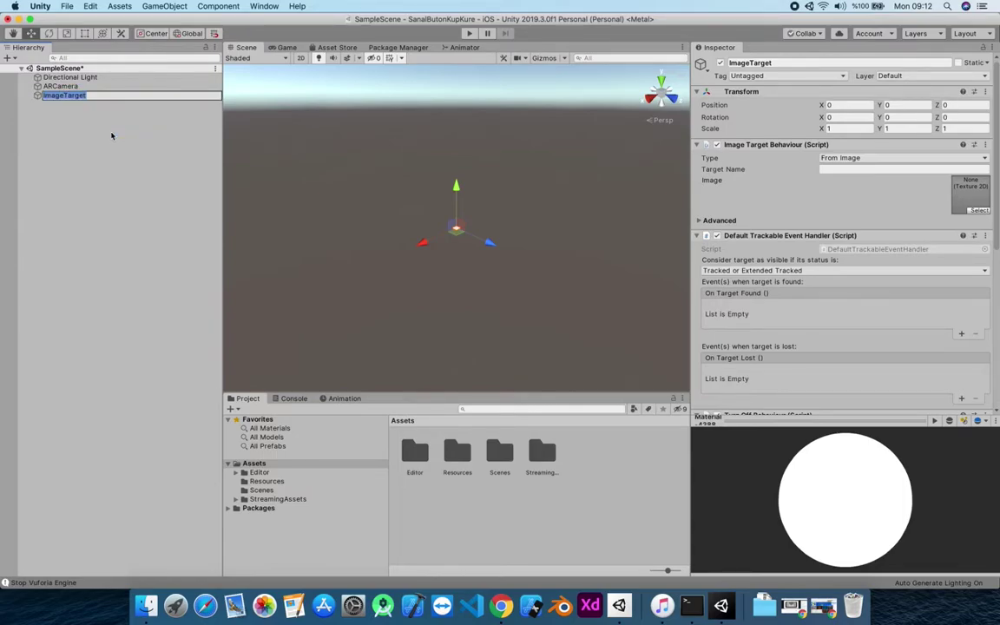
type("KupKure")
left_click(107, 140)
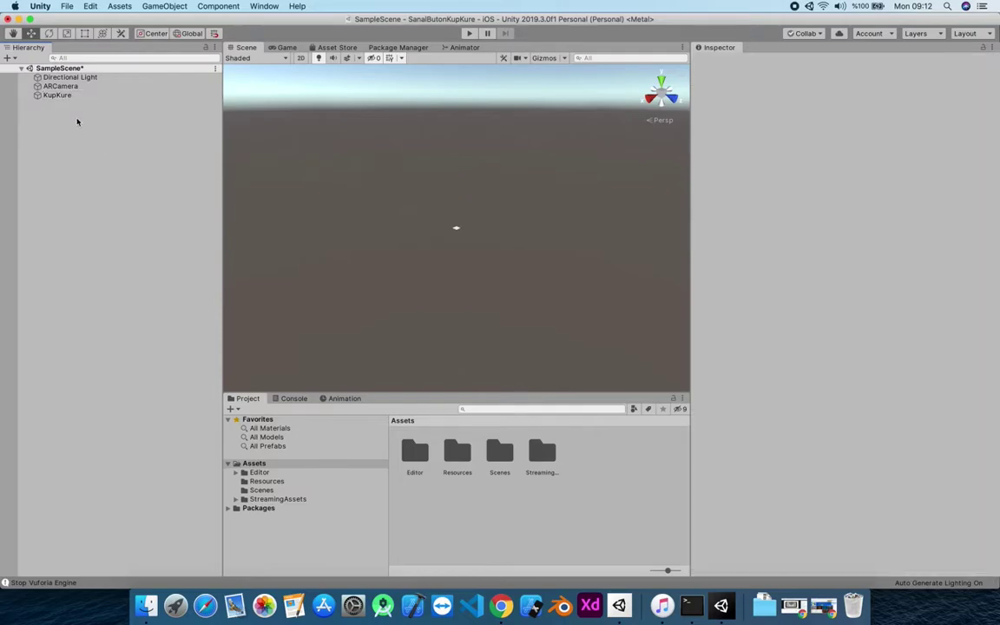
Set the KupKure target's type to From Database and choose SanalButonKupKureDatabase as its database
left_click(65, 96)
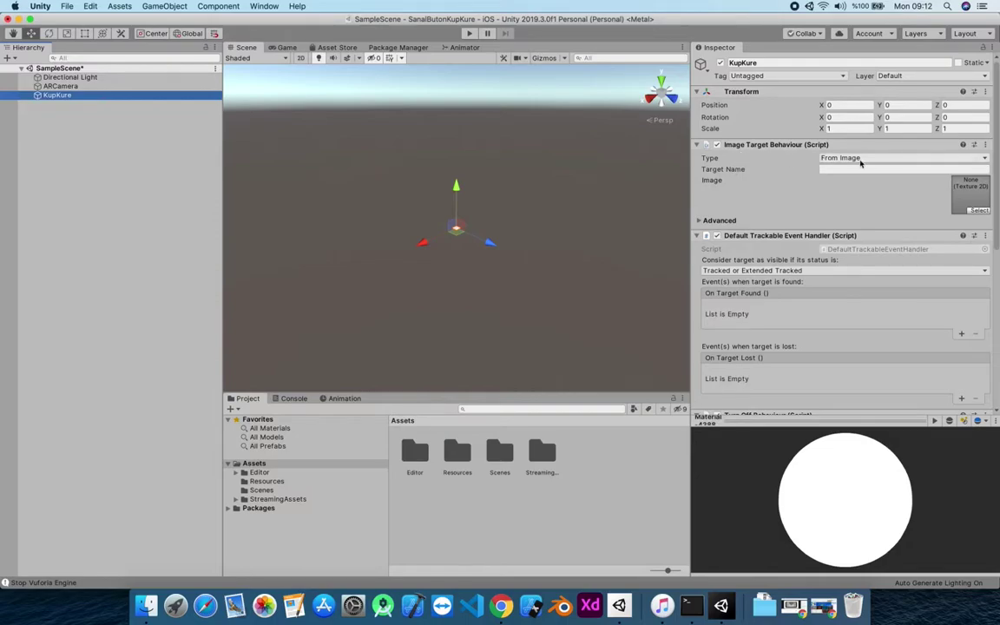
left_click(891, 159)
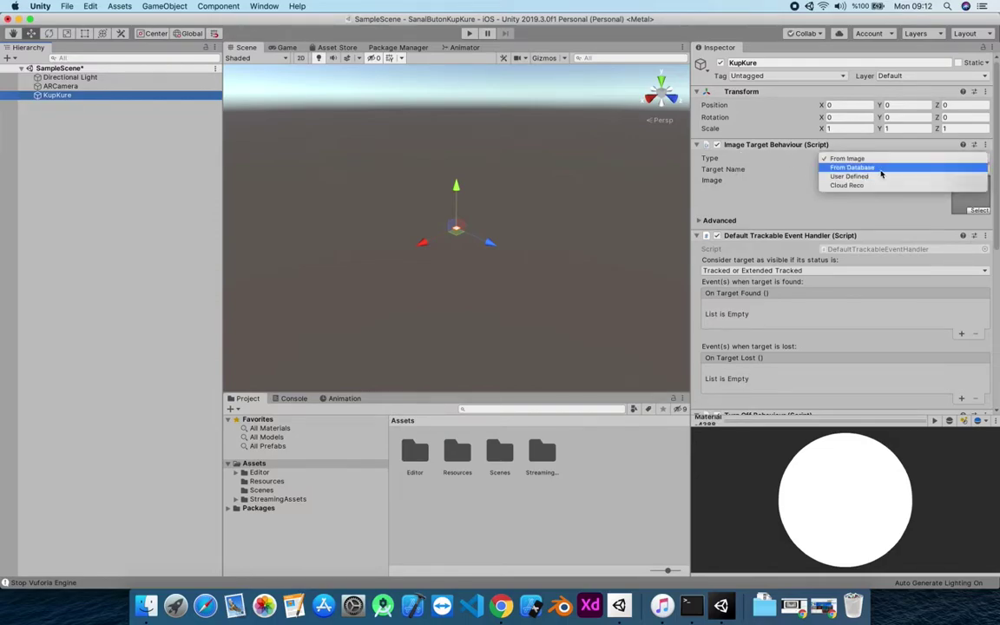
left_click(882, 169)
left_click(868, 168)
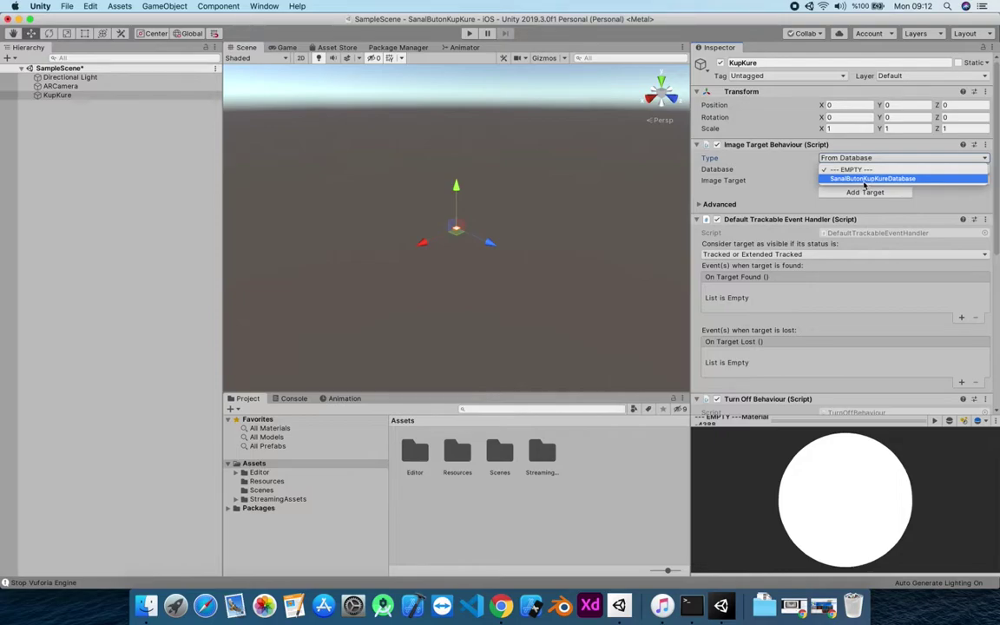
left_click(866, 179)
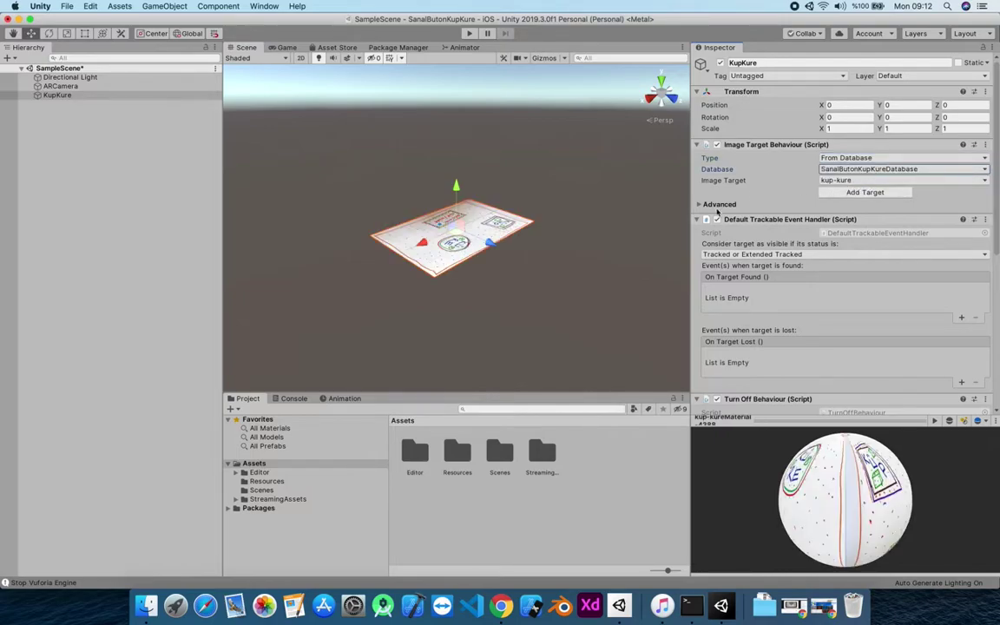
Add a cube as a child of KupKure and move it over the KÜP drawing, to about X -1.54, Z 0.91
left_click_drag(419, 291, 547, 310, "alt")
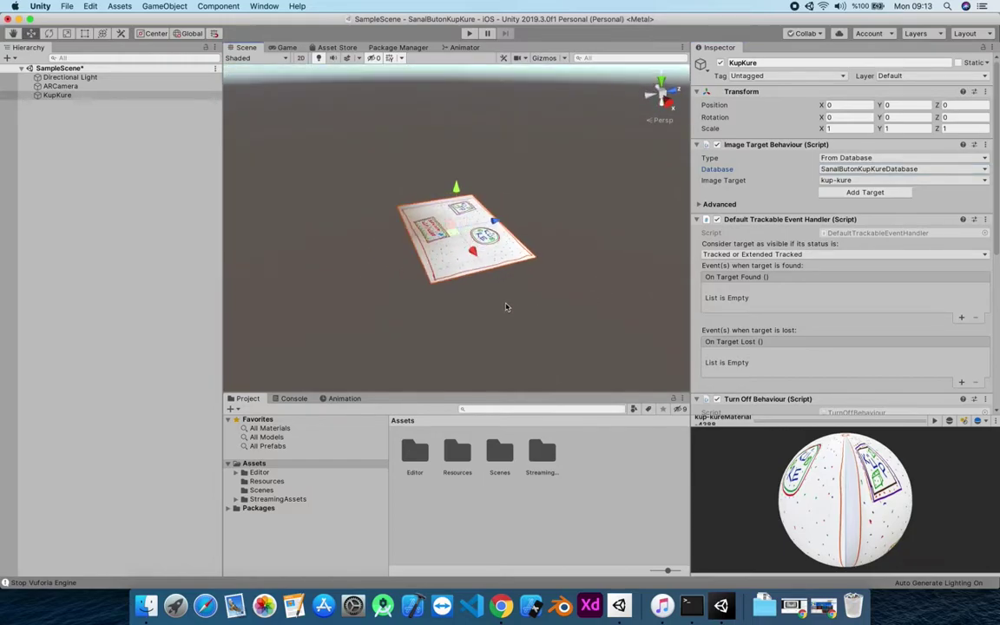
mouse_move(484, 306)
left_mouse_down("alt")
mouse_move(603, 284)
mouse_move(480, 297)
mouse_move(519, 292)
mouse_move(501, 307)
mouse_move(513, 336)
mouse_move(500, 306)
left_mouse_up("alt")
scroll(501, 283, "up", 5)
scroll(501, 283, "up", 3)
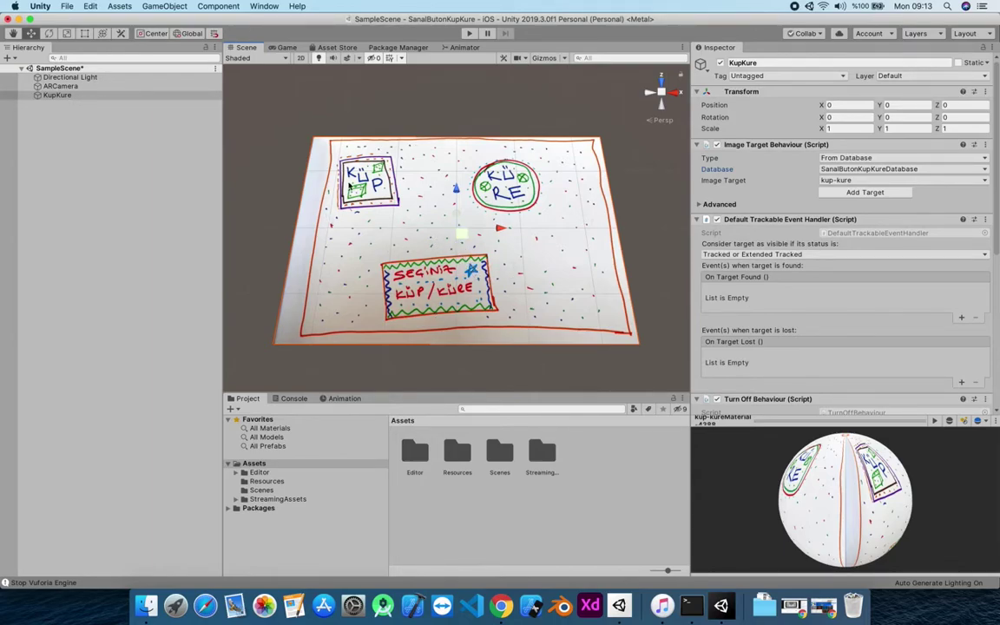
right_click(59, 97)
mouse_move(130, 205)
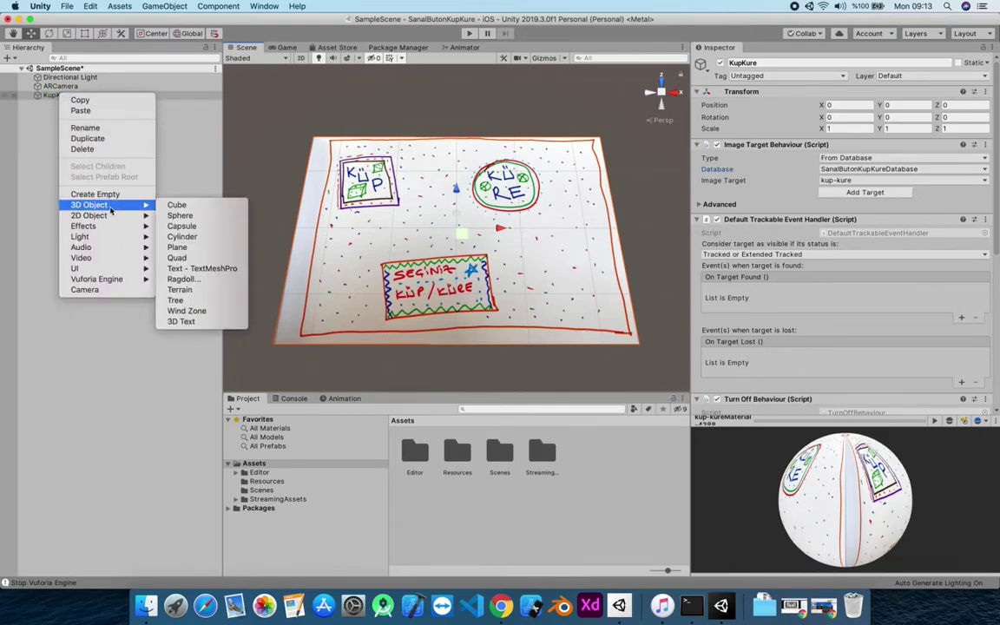
left_click(179, 207)
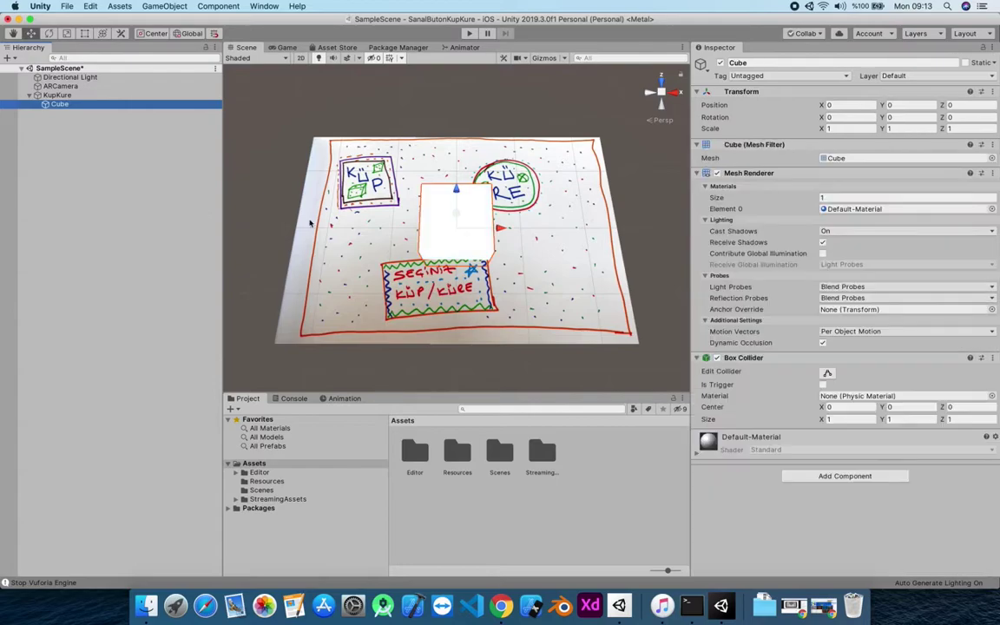
left_click_drag(492, 228, 405, 172)
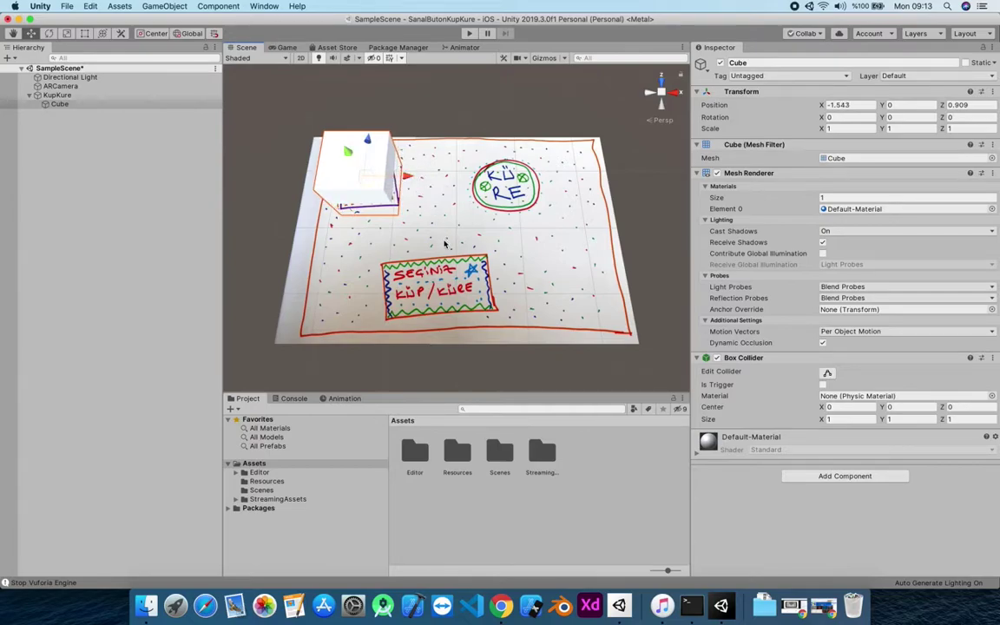
Raise the cube onto the target surface at about Y 0.52 and scale it uniformly to about 0.89
left_click_drag(439, 242, 441, 110, "alt")
left_click_drag(365, 160, 361, 131)
left_click_drag(388, 215, 410, 190, "alt")
left_click_drag(416, 229, 405, 207, "alt")
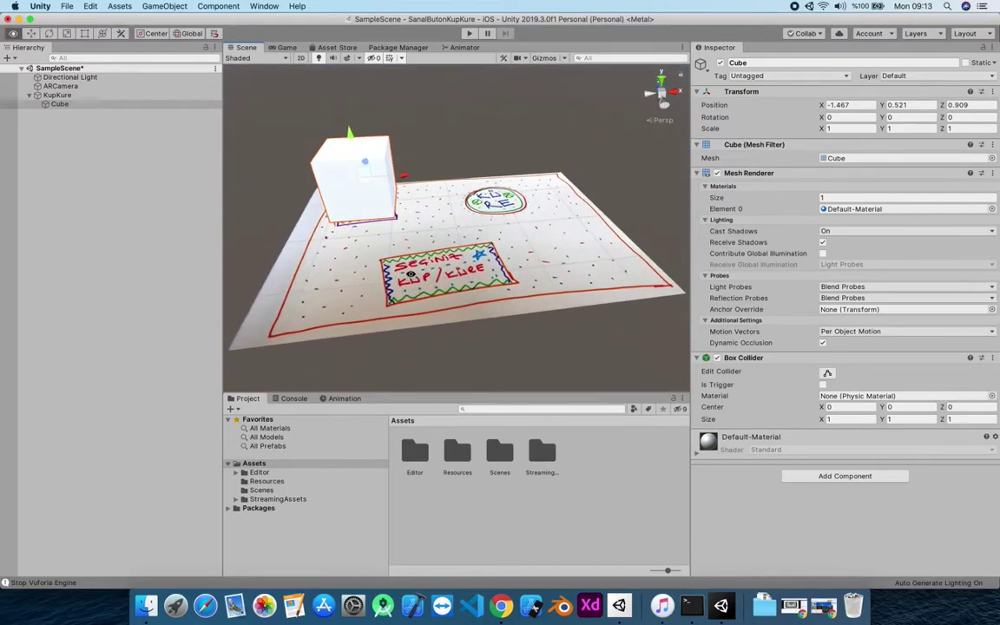
left_click(67, 34)
left_click_drag(365, 163, 391, 253)
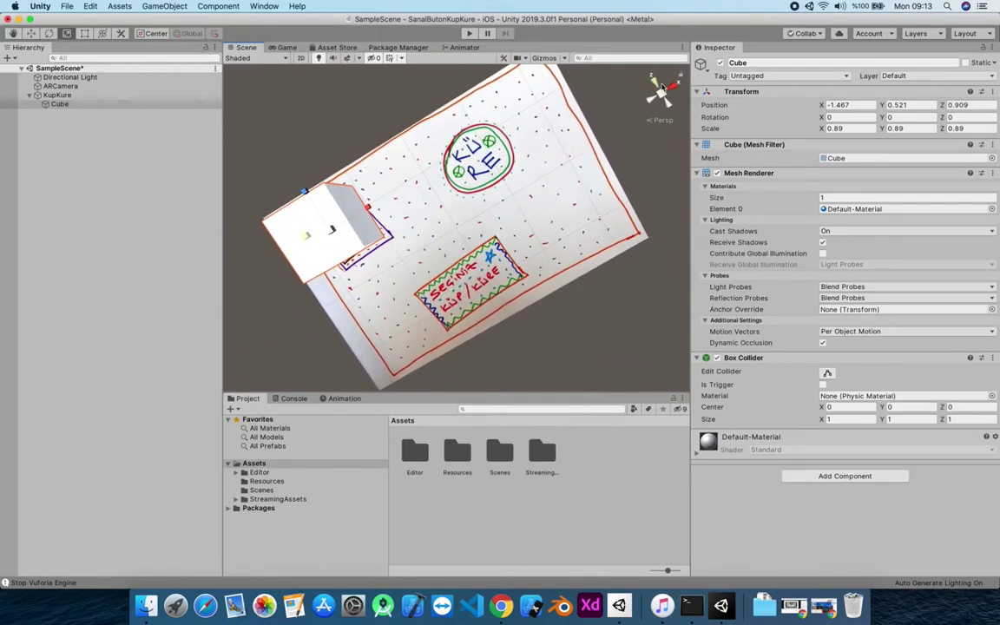
Shift the cube to about X -1.32, Z 0.74 so it sits over the KÜP drawing
left_click(675, 92)
left_click(661, 79)
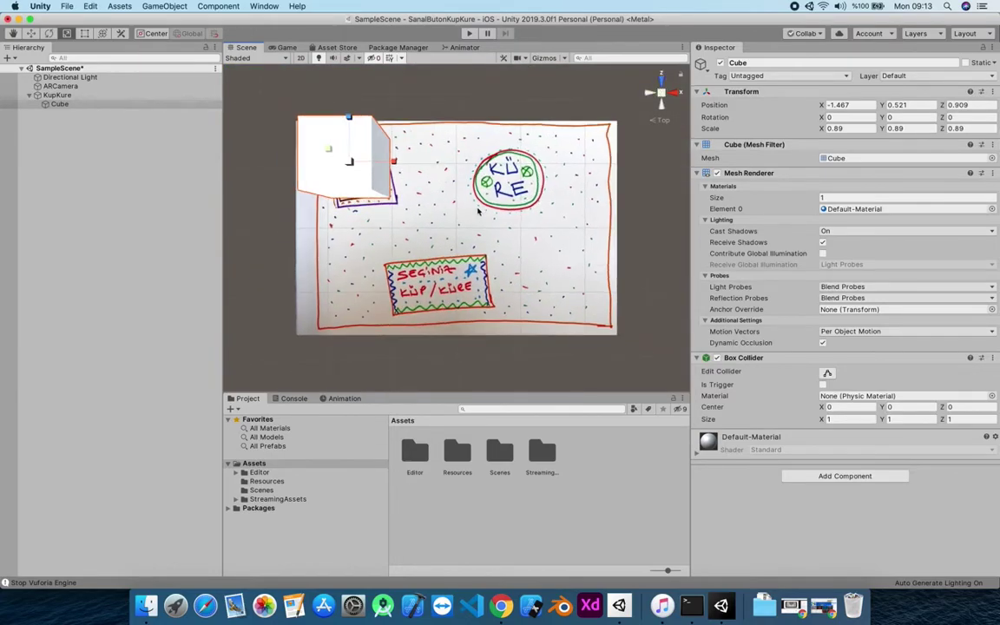
left_click_drag(386, 242, 409, 227, "alt")
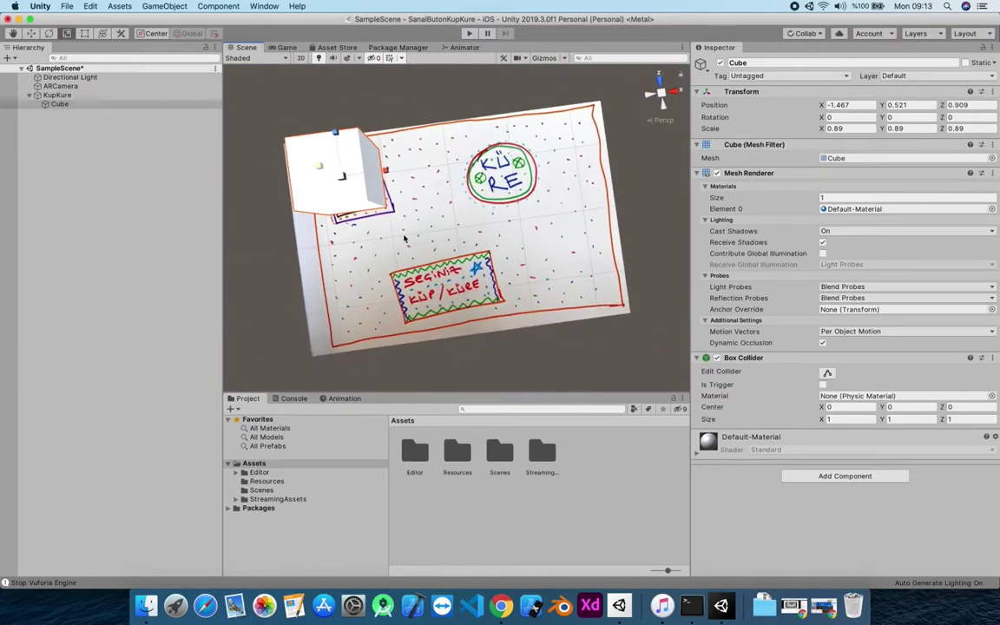
left_click(31, 33)
left_click_drag(384, 174, 396, 172)
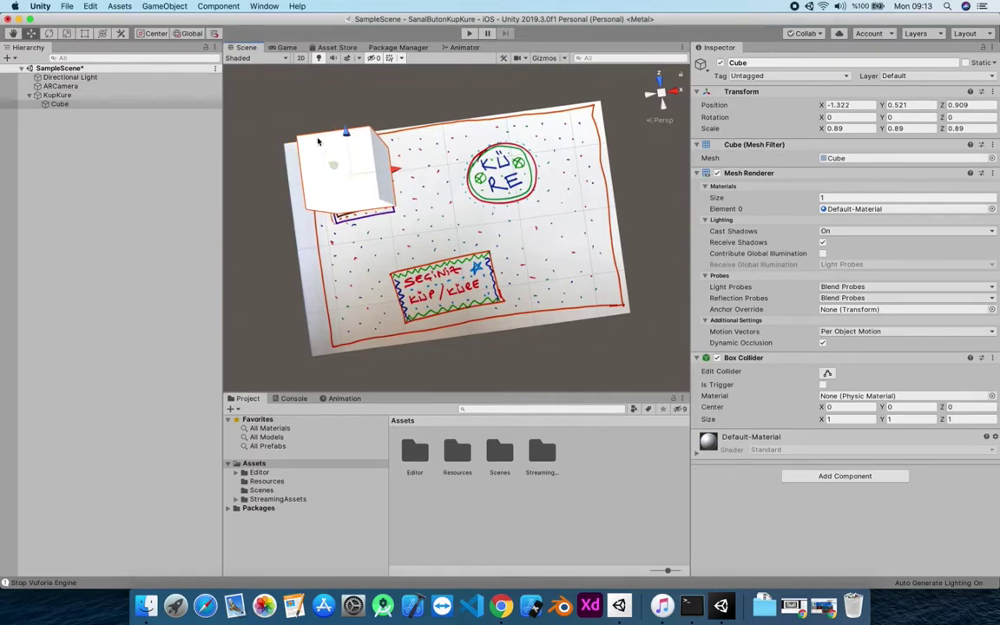
left_click_drag(346, 132, 359, 160)
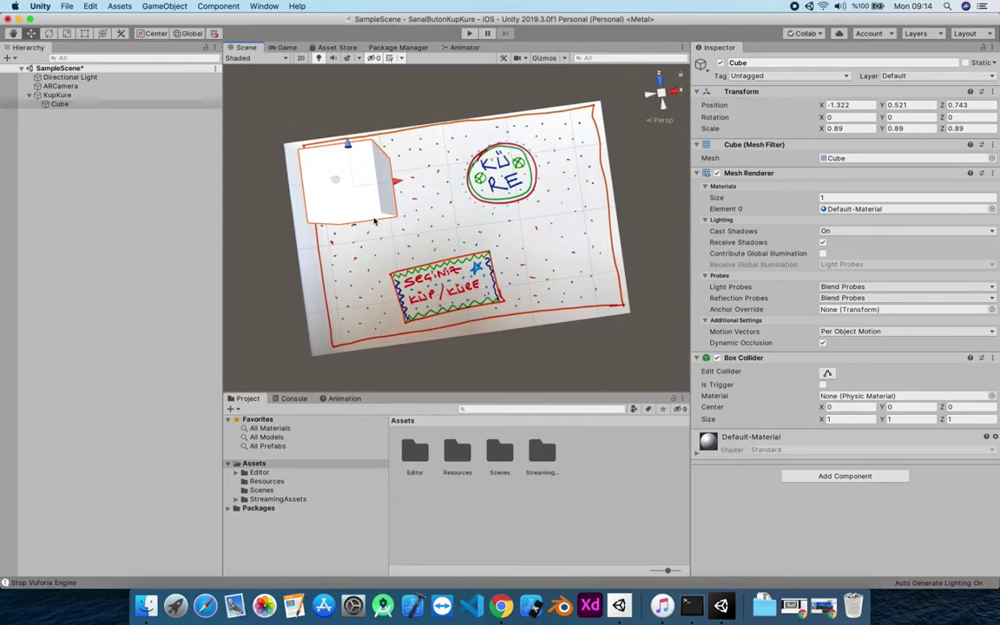
Add a sphere as a child of KupKure and move it over the KÜRE drawing, to about X 0.79, Z 0.73
left_click(55, 95)
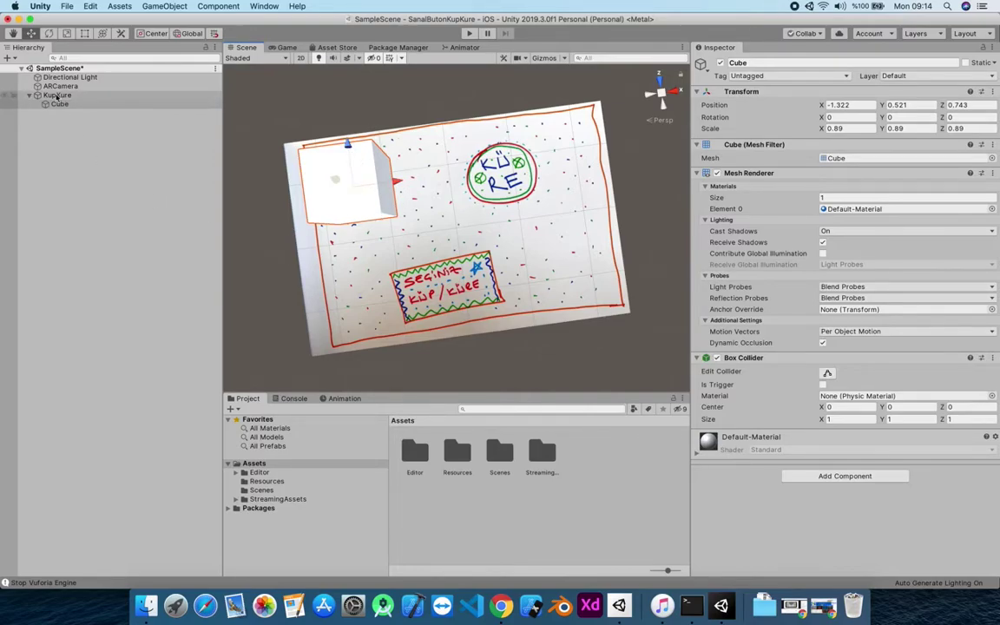
right_click(54, 95)
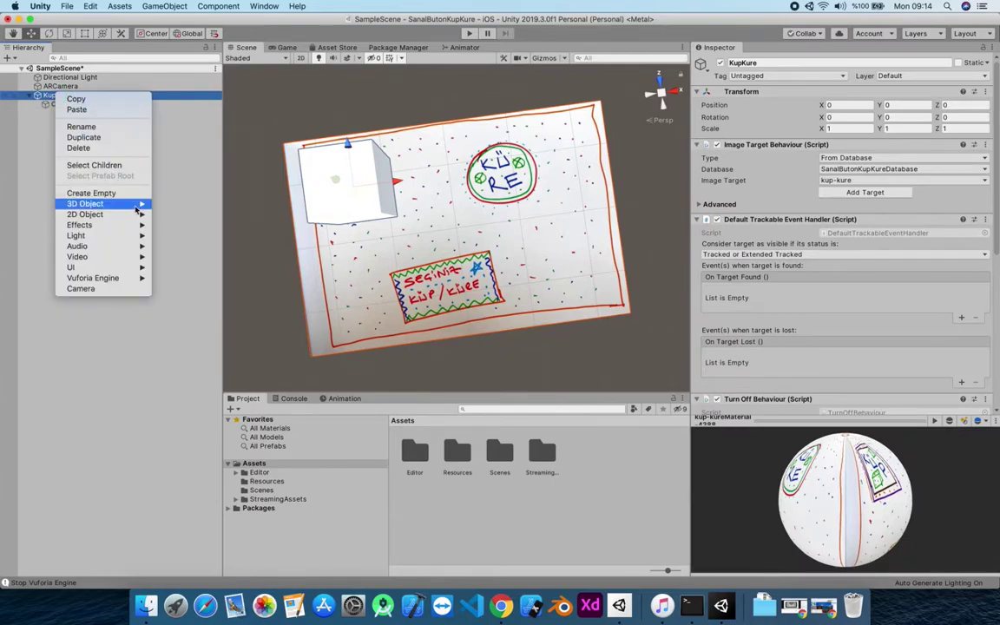
mouse_move(97, 203)
left_click(167, 215)
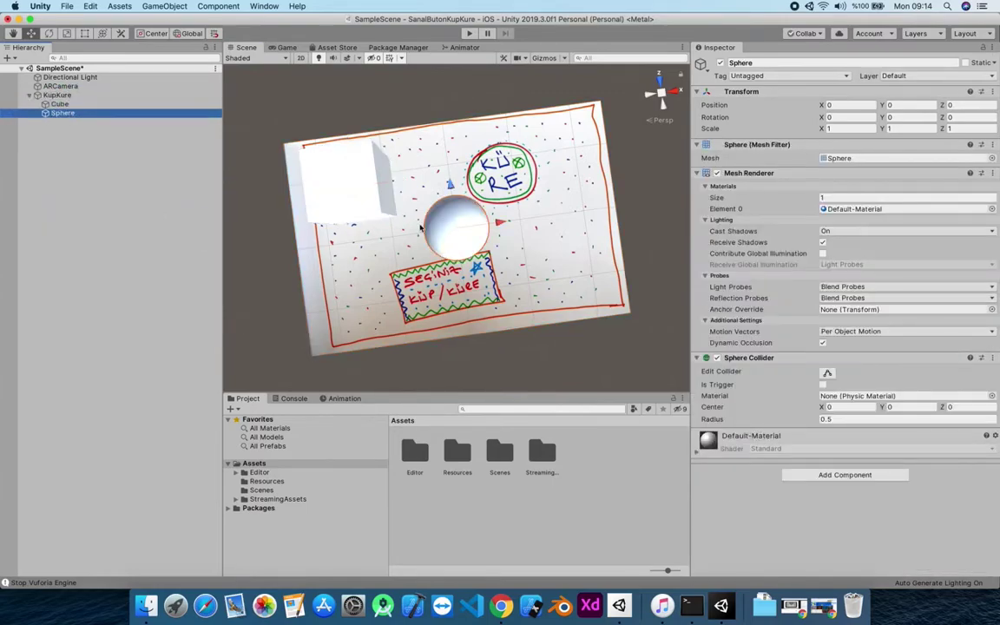
left_click_drag(452, 195, 537, 168)
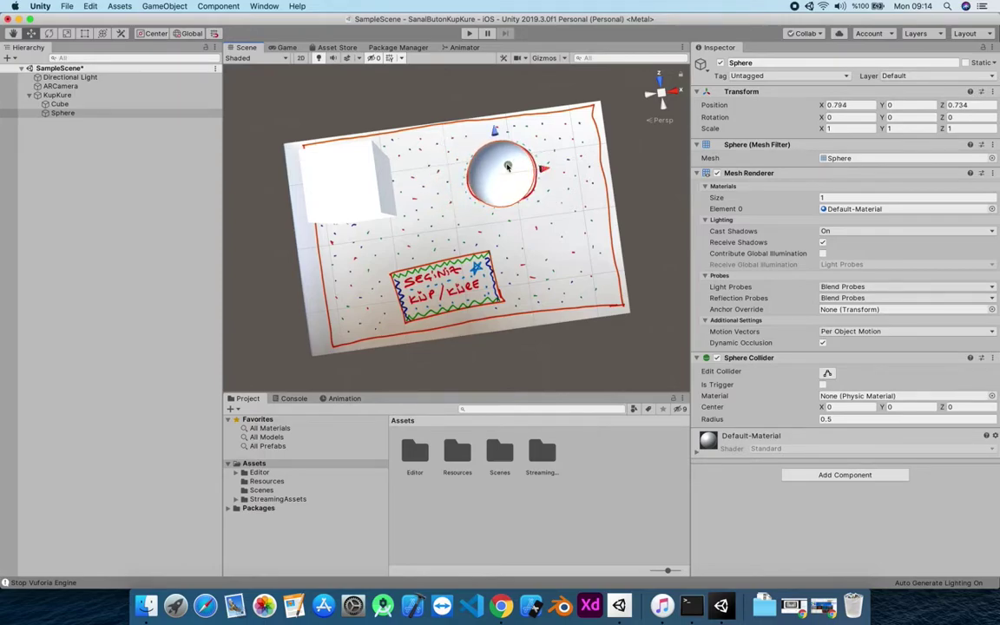
Scale the sphere uniformly to about 1.22
key("e")
key("r")
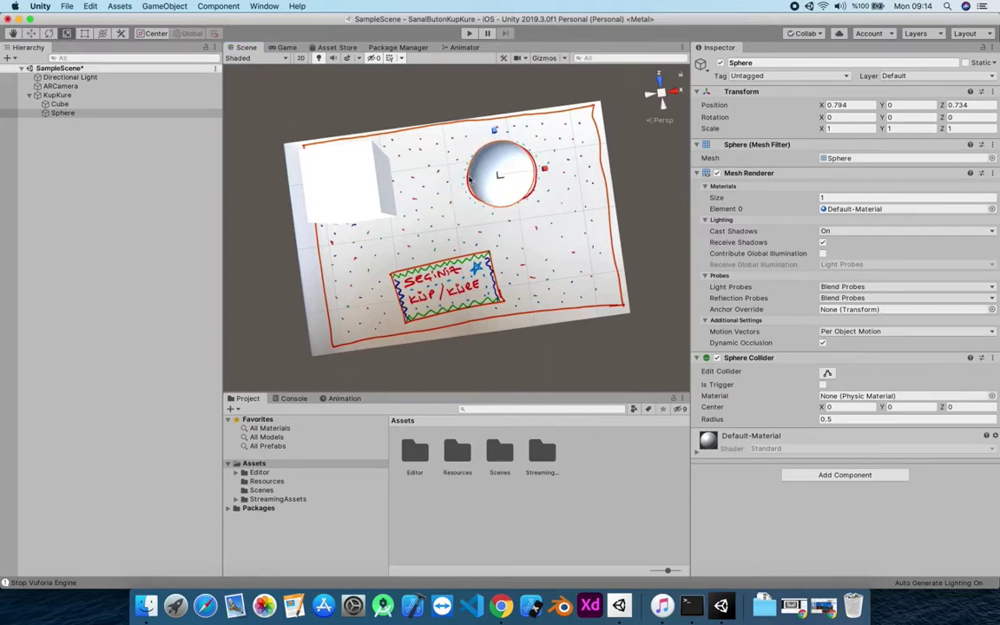
left_click_drag(499, 176, 507, 164)
Raise the sphere above the target surface to about Y 0.66 and clear the selection
left_click_drag(519, 255, 511, 230, "alt")
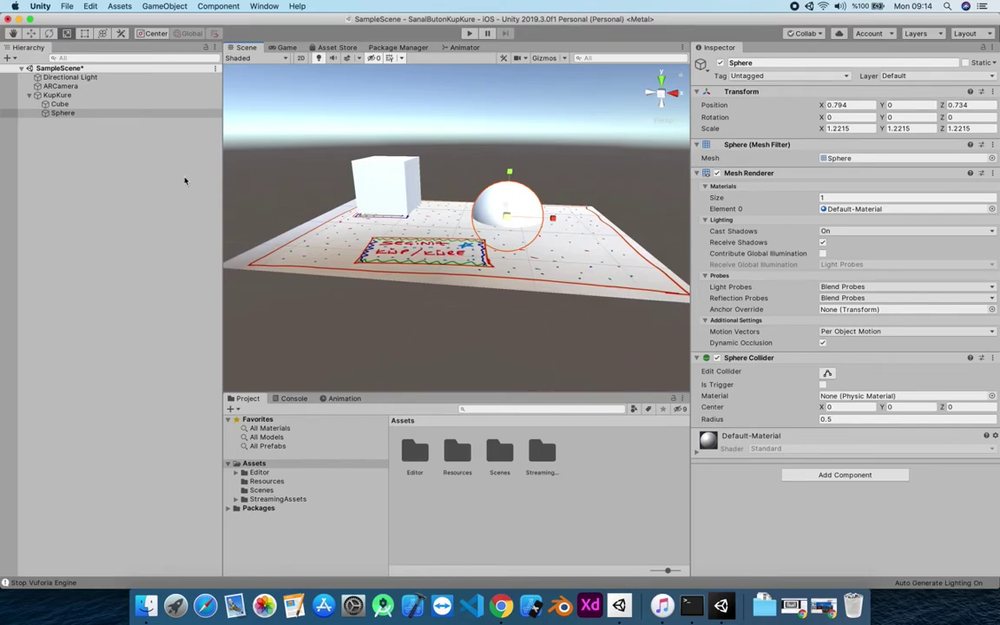
left_click(30, 33)
left_click_drag(509, 174, 508, 132)
left_click_drag(508, 236, 509, 206, "alt")
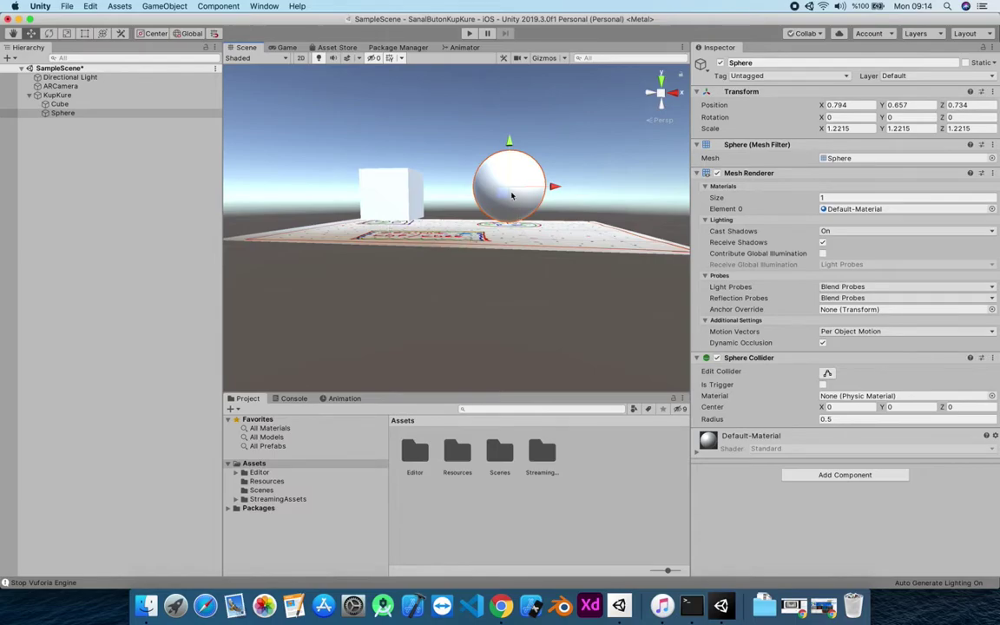
left_click_drag(511, 242, 482, 291, "alt")
left_click(451, 251)
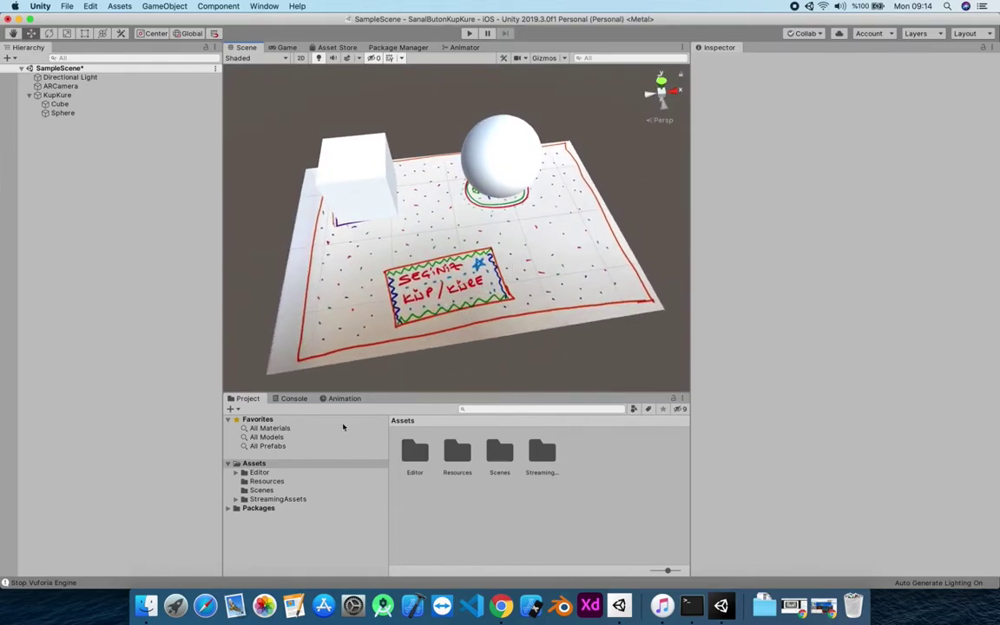
Create a folder named Textures in Assets and open it
left_click(273, 466)
left_click(455, 507)
right_click(457, 513)
mouse_move(555, 316)
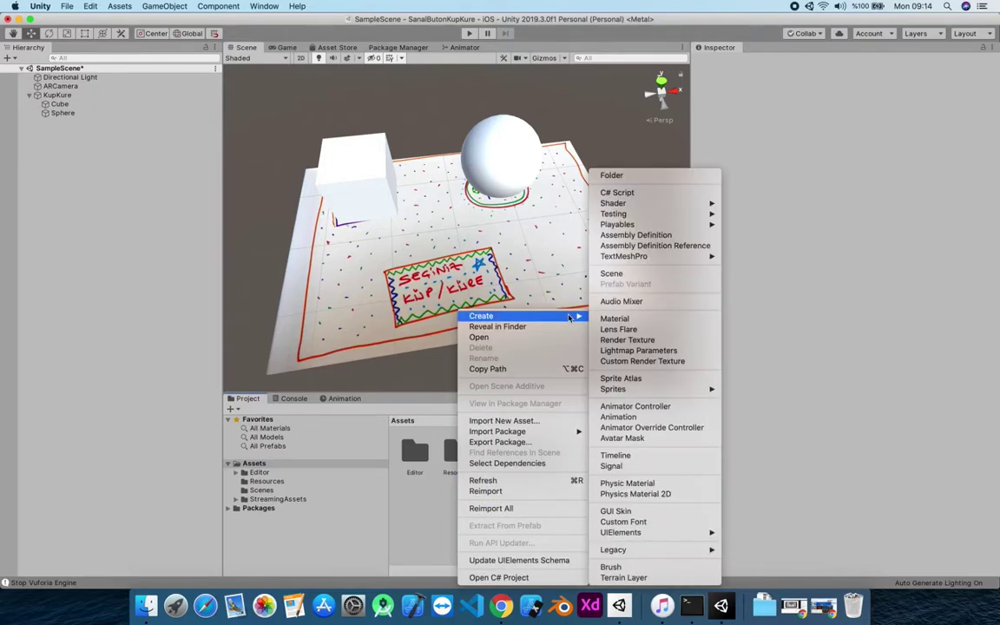
left_click(625, 175)
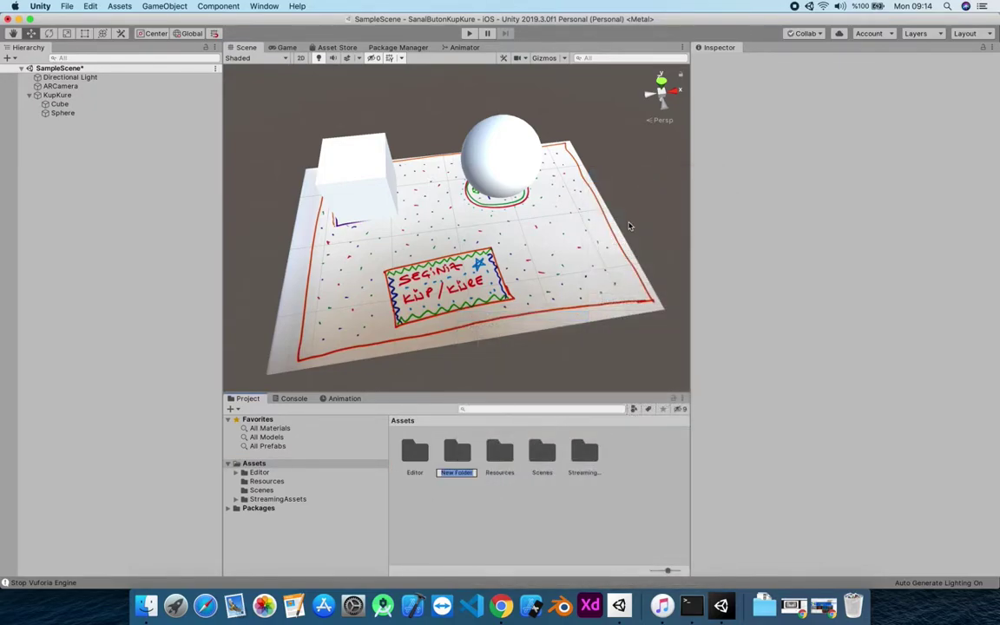
type("Textures")
key("Return")
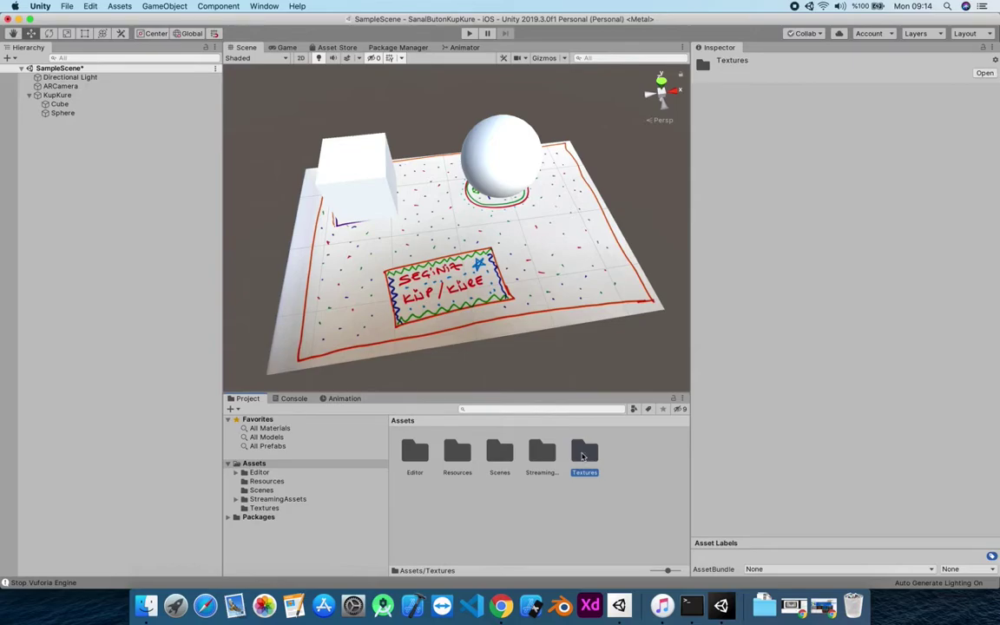
double_click(582, 447)
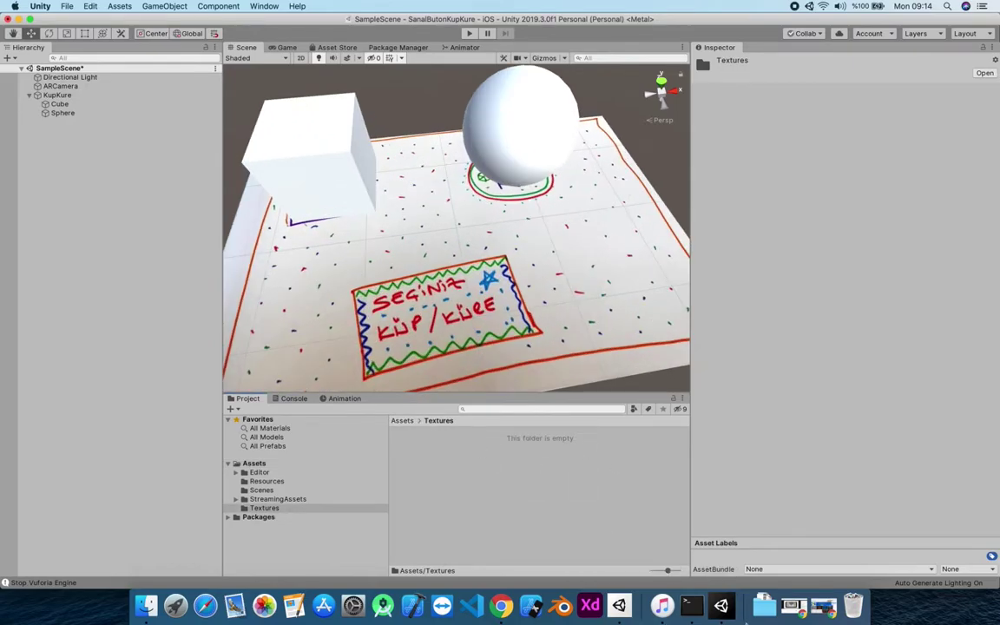
Switch to Chrome, dismiss the sign-in prompt, look over freepik's texture photos and return to Unity
left_click(821, 614)
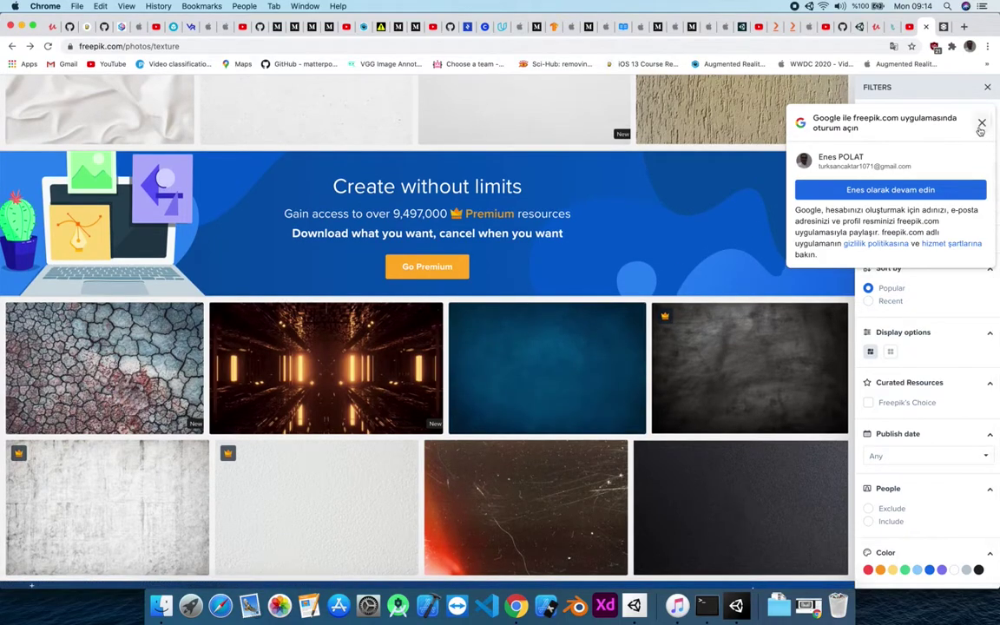
left_click(982, 123)
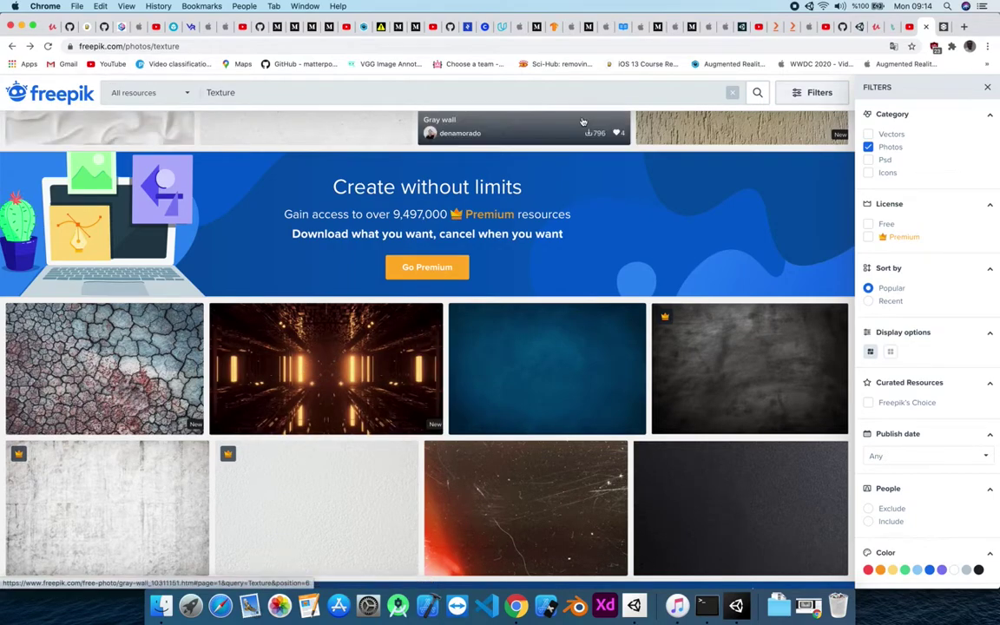
left_click(23, 28)
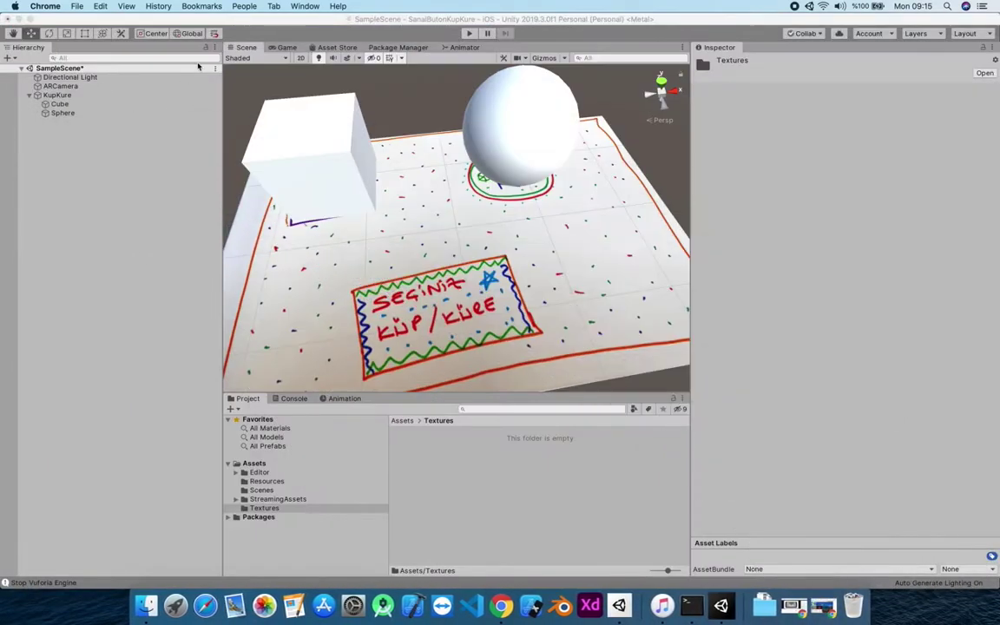
Import the desktop image 16821.jpg into the Textures folder
left_click_drag(149, 20, 252, 22)
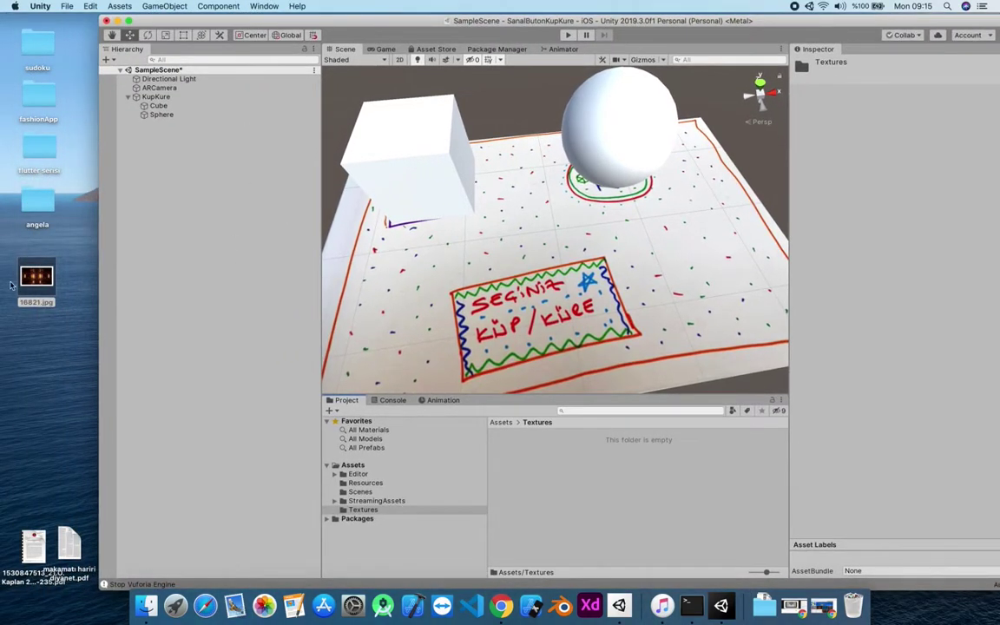
left_click_drag(37, 281, 564, 478)
Apply the 16821 texture to both the cube and the sphere and restore Unity to full window size
left_click_drag(565, 480, 397, 163)
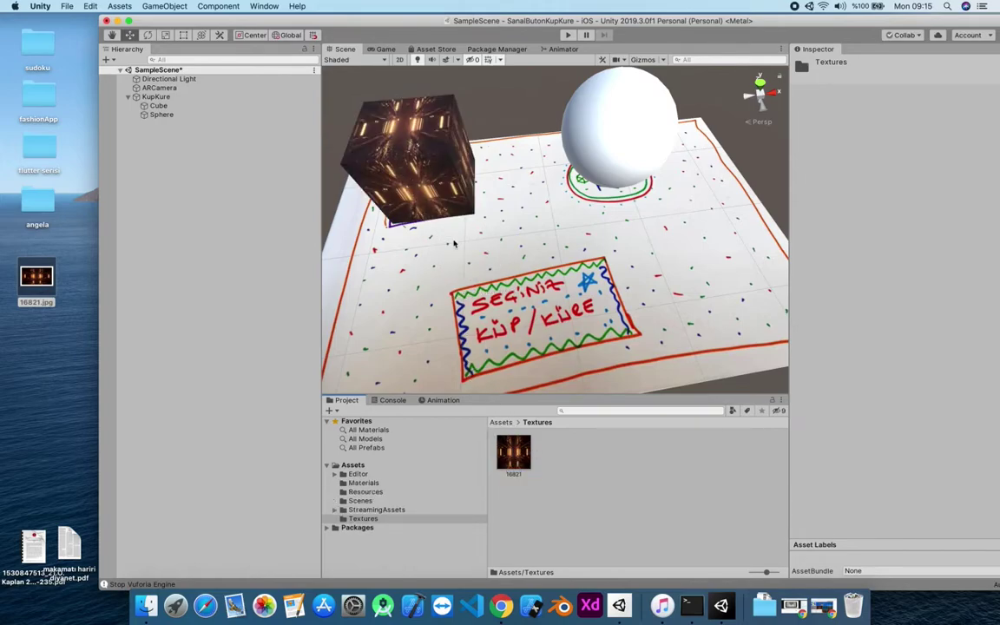
left_click_drag(511, 453, 608, 141)
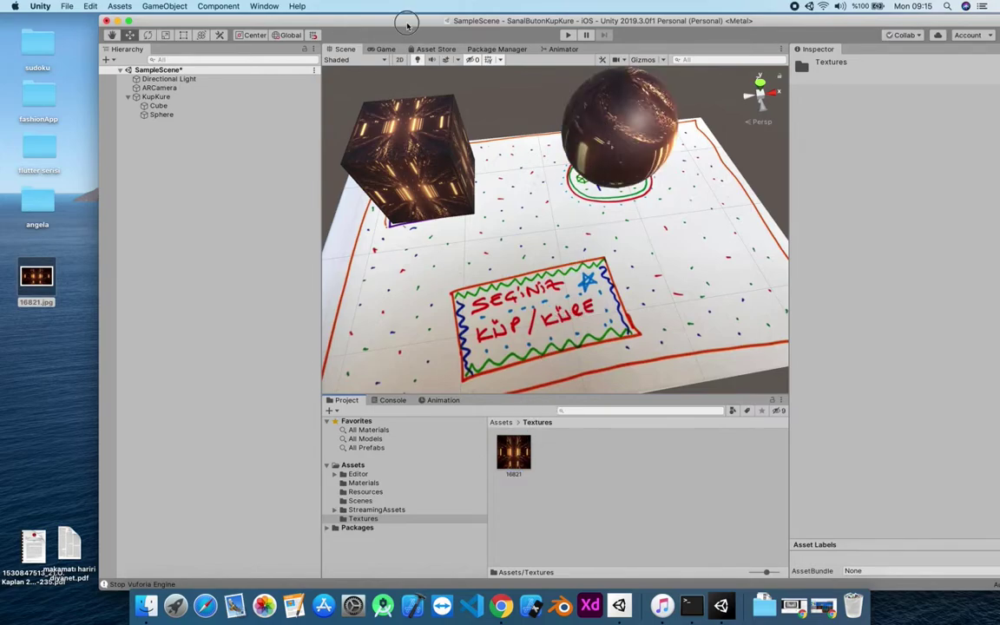
double_click(366, 21)
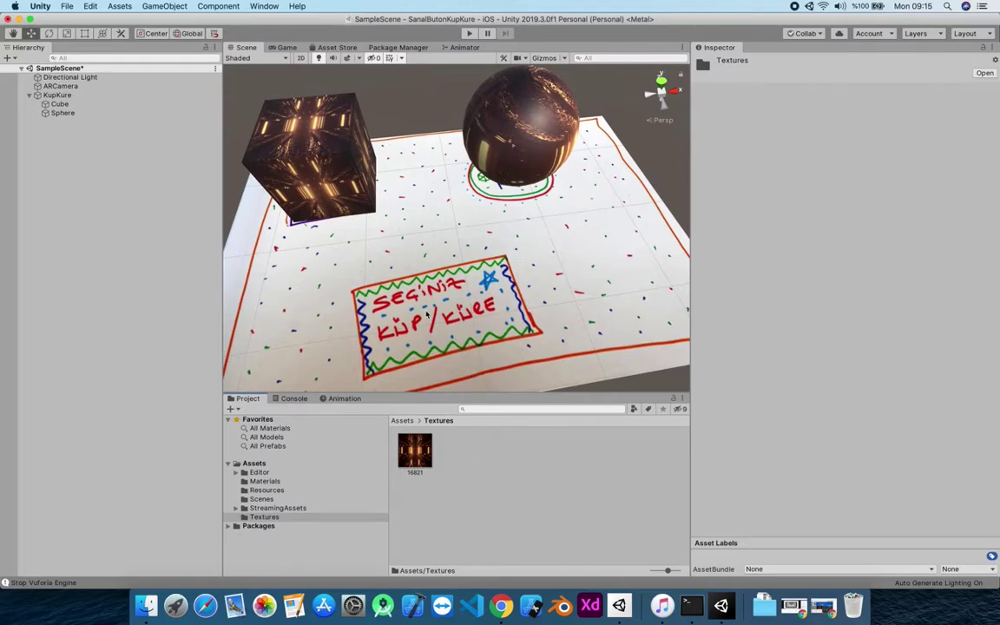
Add a virtual button to the KupKure image target through its advanced Image Target Behaviour settings
left_click_drag(520, 336, 401, 251, "alt")
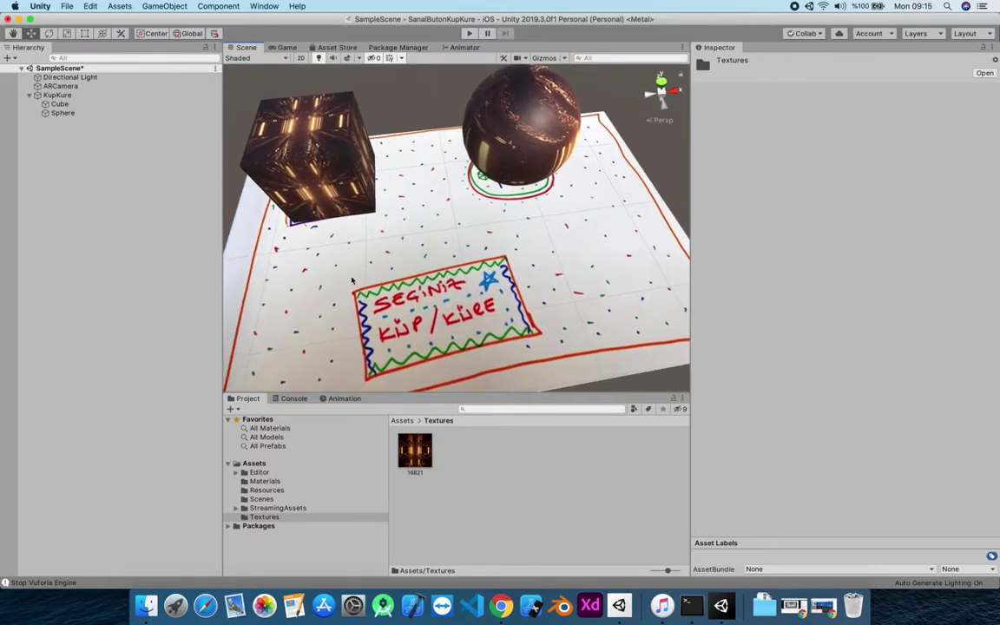
scroll(433, 282, "down", 5)
scroll(471, 310, "up", 2)
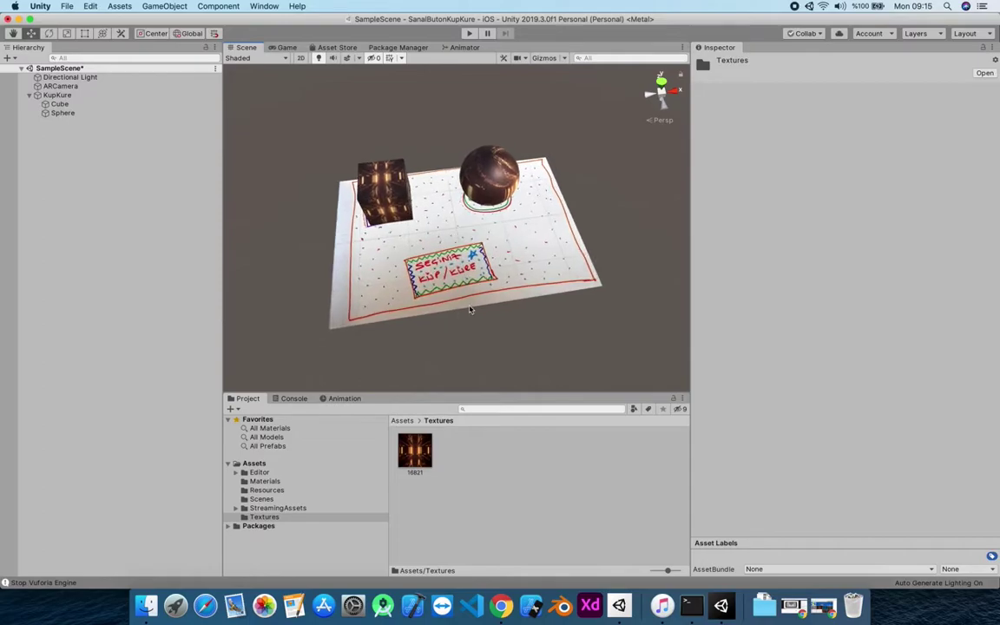
left_click(55, 97)
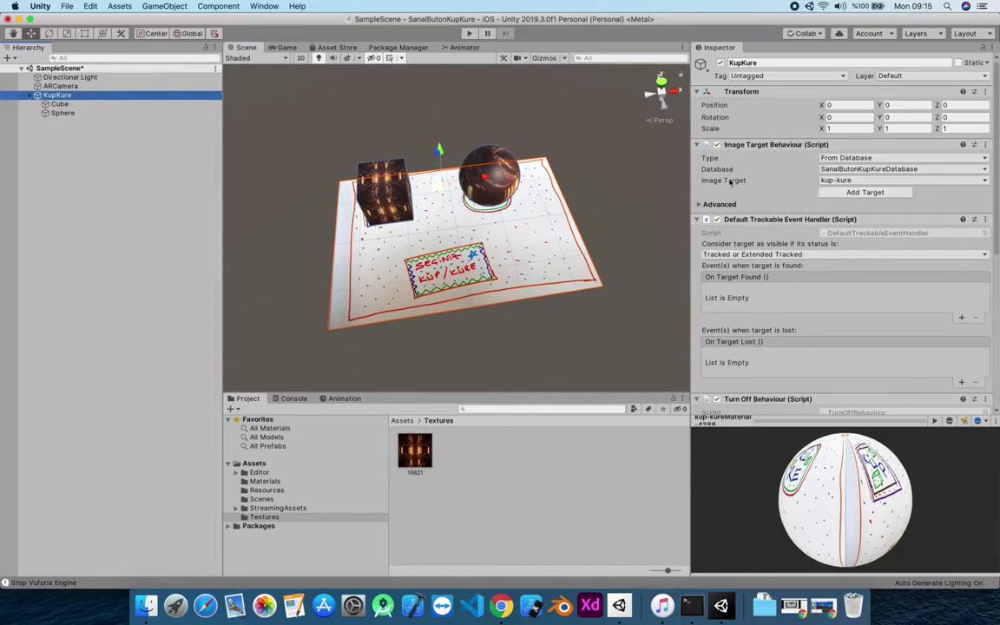
left_click(699, 206)
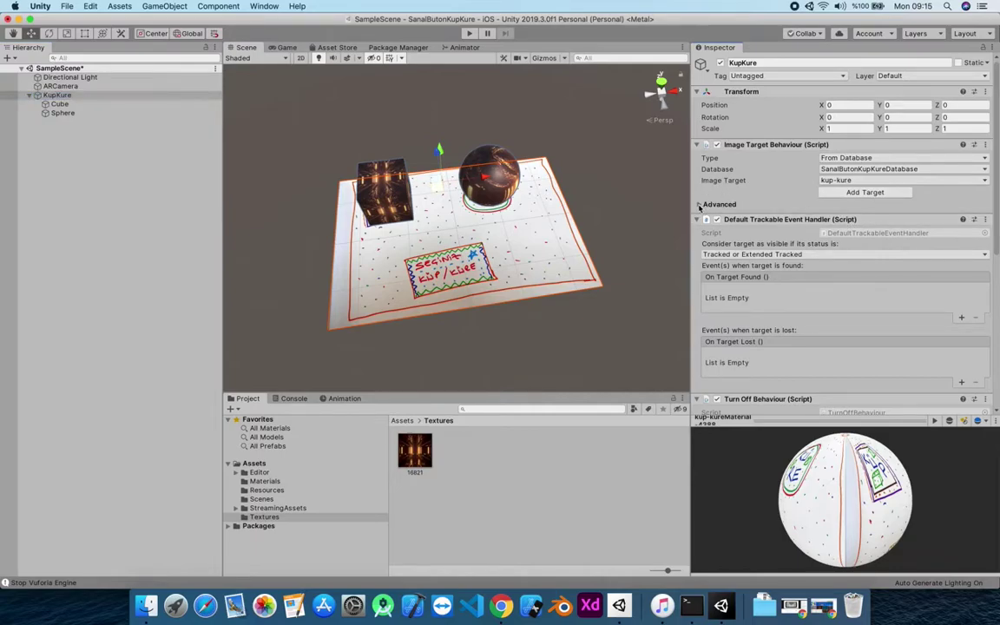
left_click(708, 205)
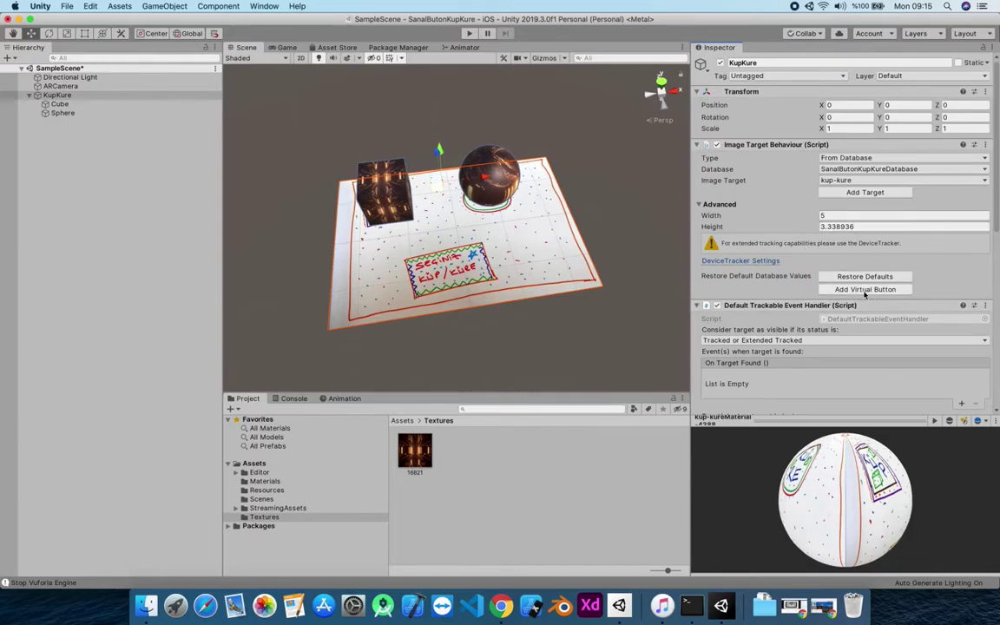
left_click(865, 290)
Fit the virtual button over the SEÇİNİZ KÜP/KÜRE frame at about X -0.26, Z -0.87, scaled to about X 1.75, Z 0.92
left_click(72, 122)
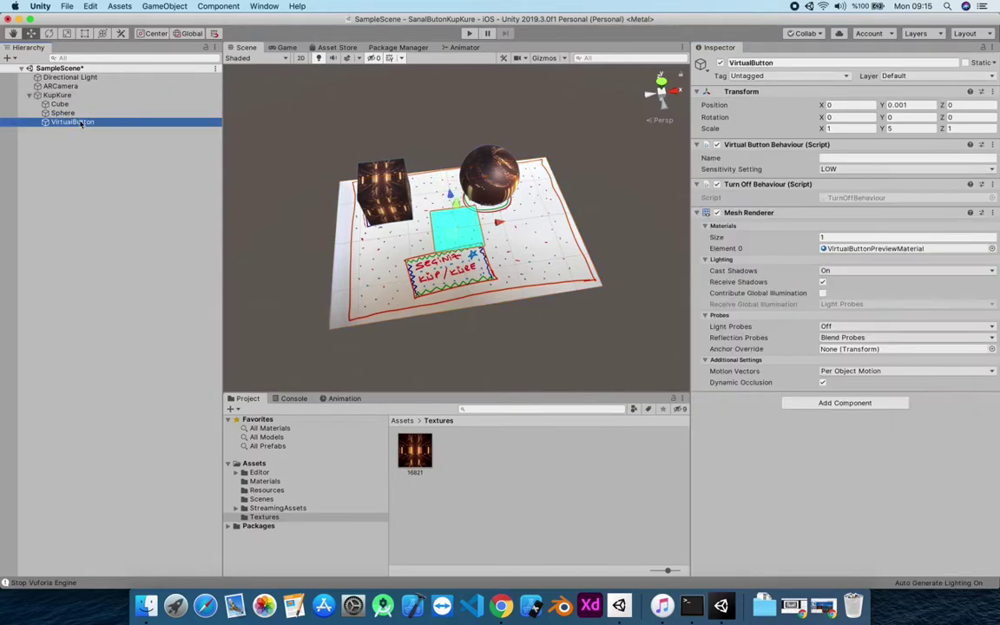
left_click_drag(432, 197, 473, 260)
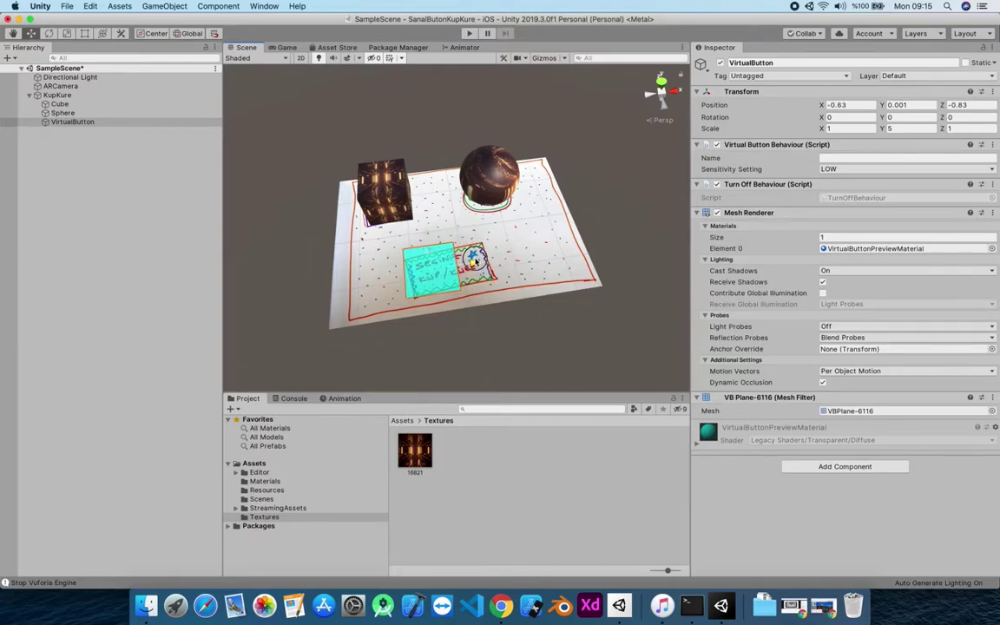
left_click(84, 33)
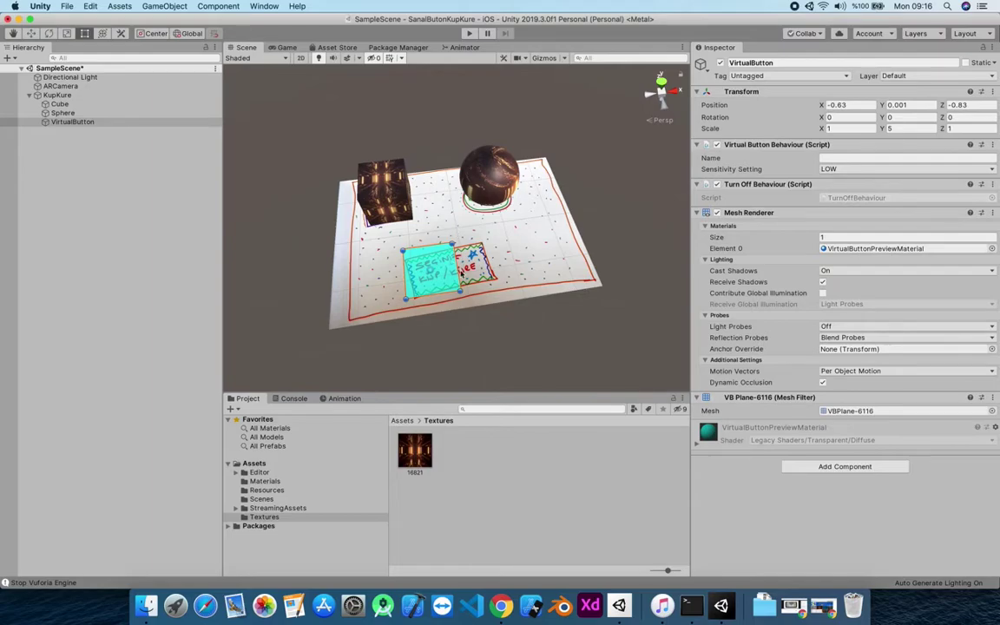
left_click(280, 205)
left_click(60, 121)
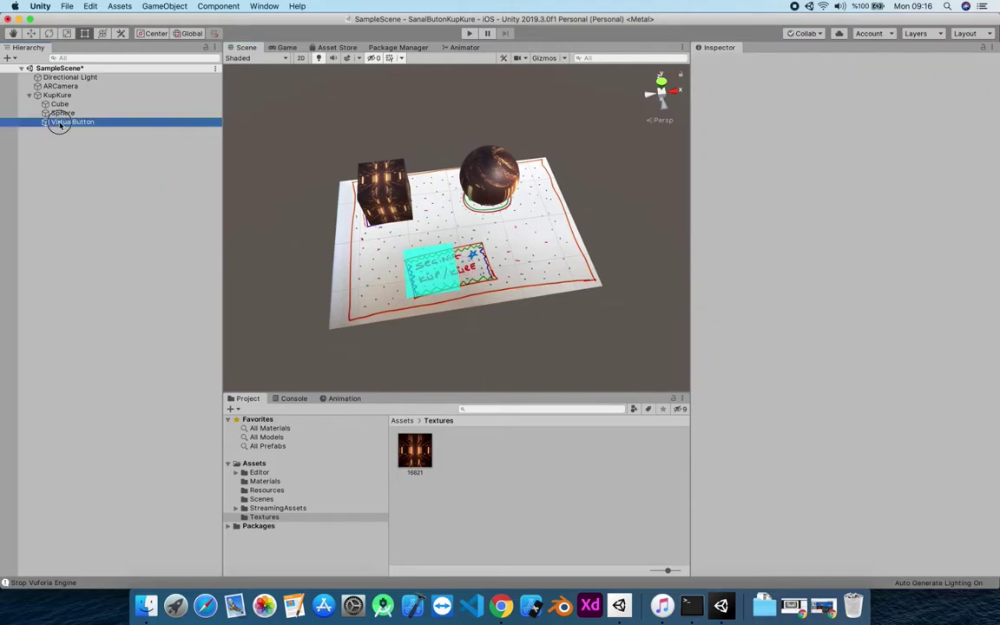
left_click_drag(453, 269, 545, 299)
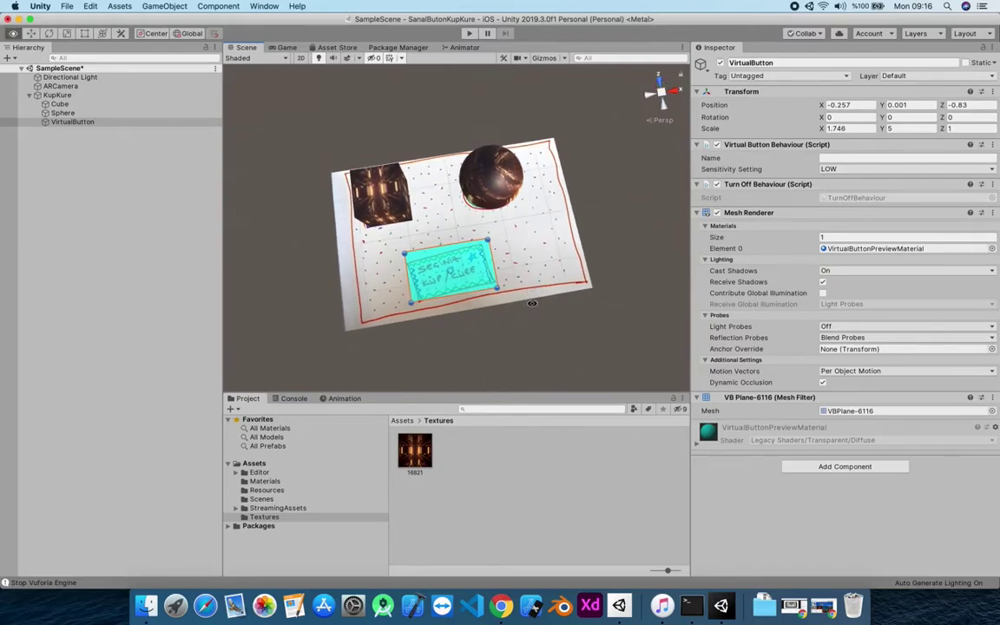
left_click_drag(443, 247, 444, 250)
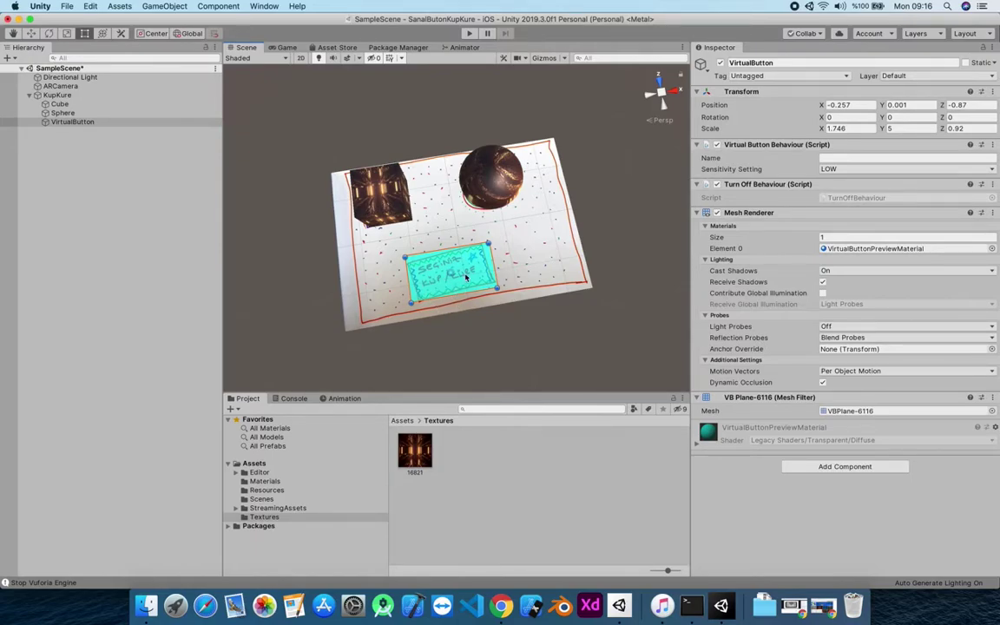
Name the virtual button SanalButon and set its sensitivity to MEDIUM
left_click(840, 158)
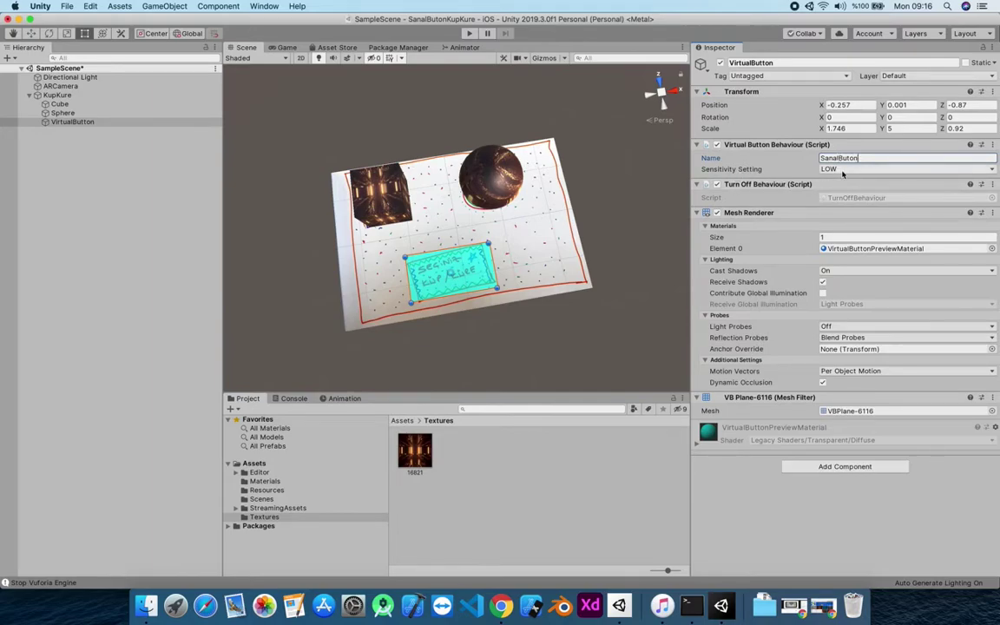
left_click(851, 169)
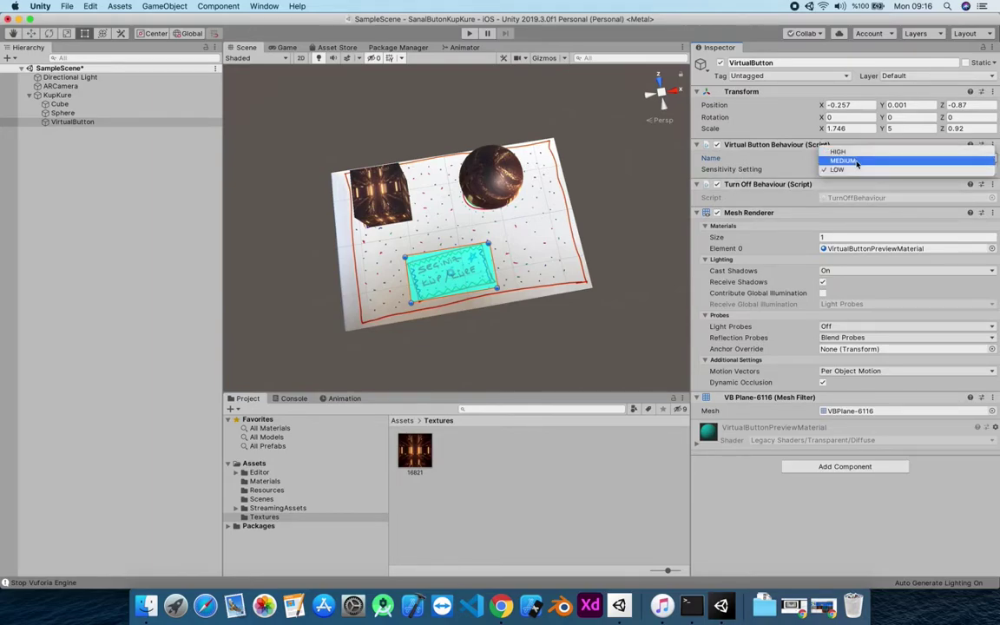
left_click(844, 160)
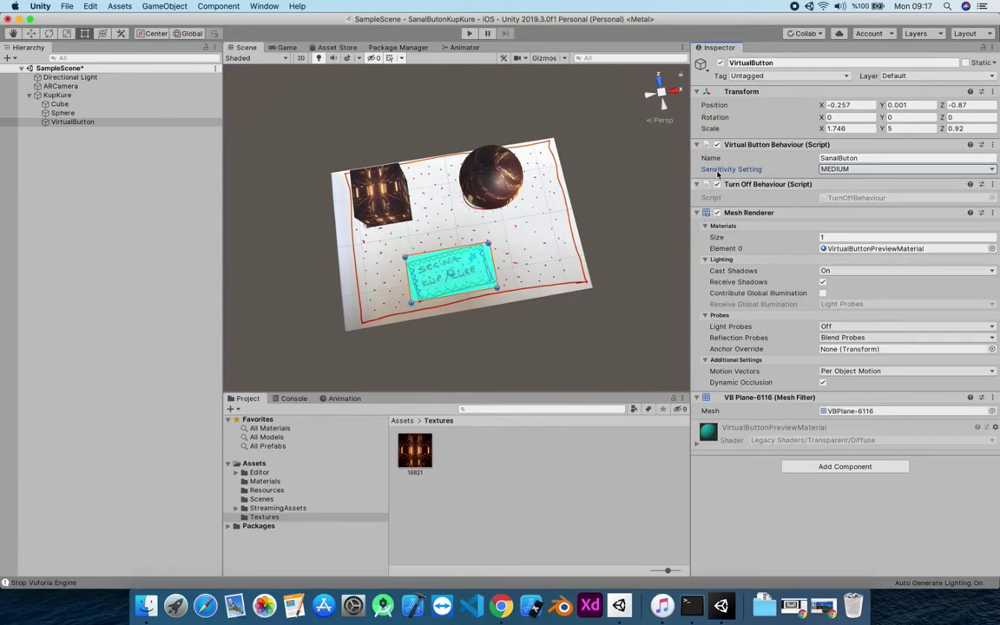
left_click(868, 171)
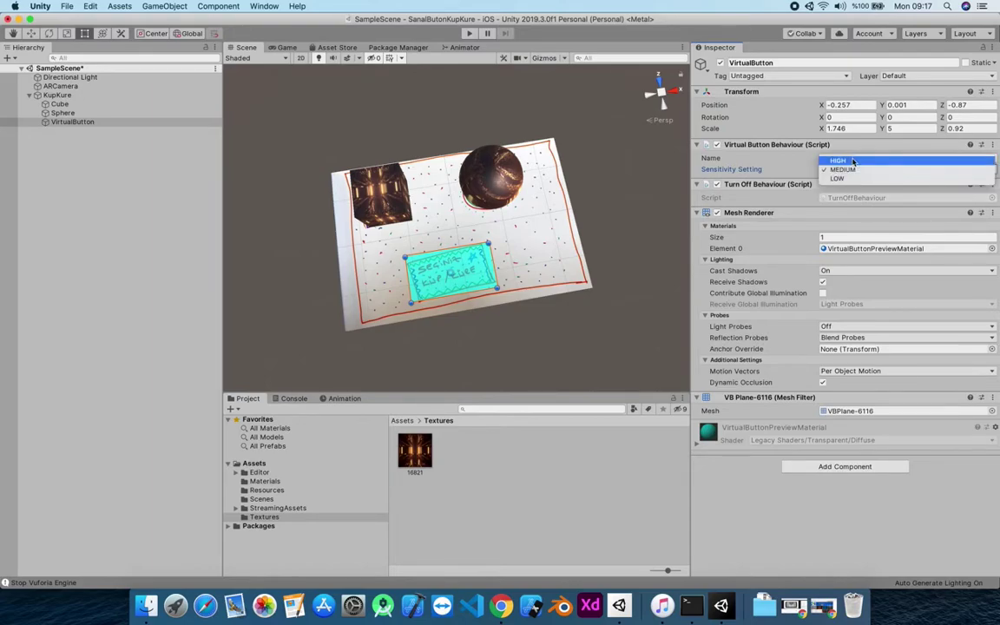
left_click(840, 170)
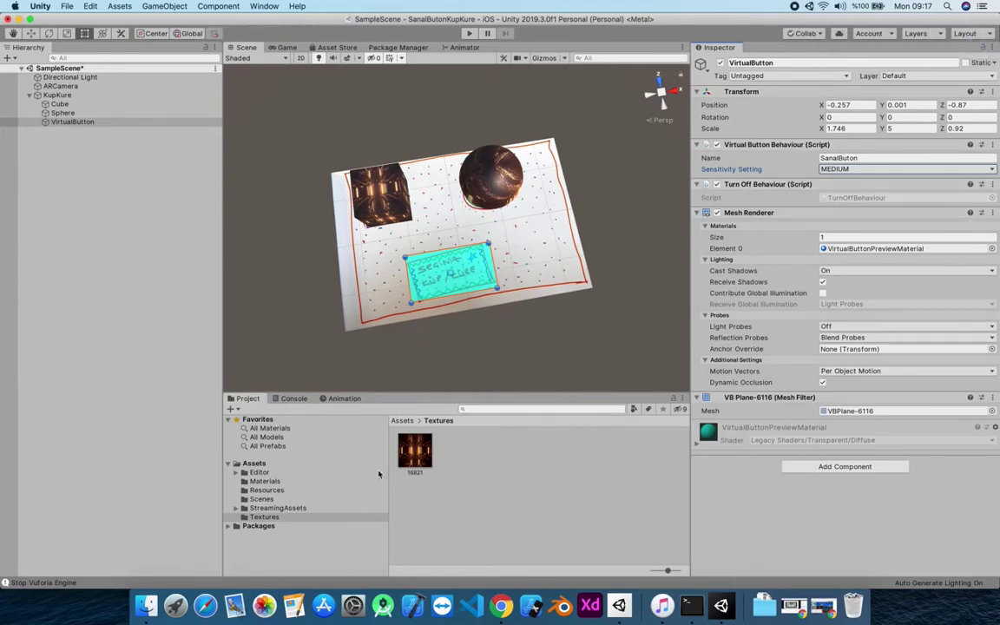
Create a folder named Scripts in Assets
left_click(274, 466)
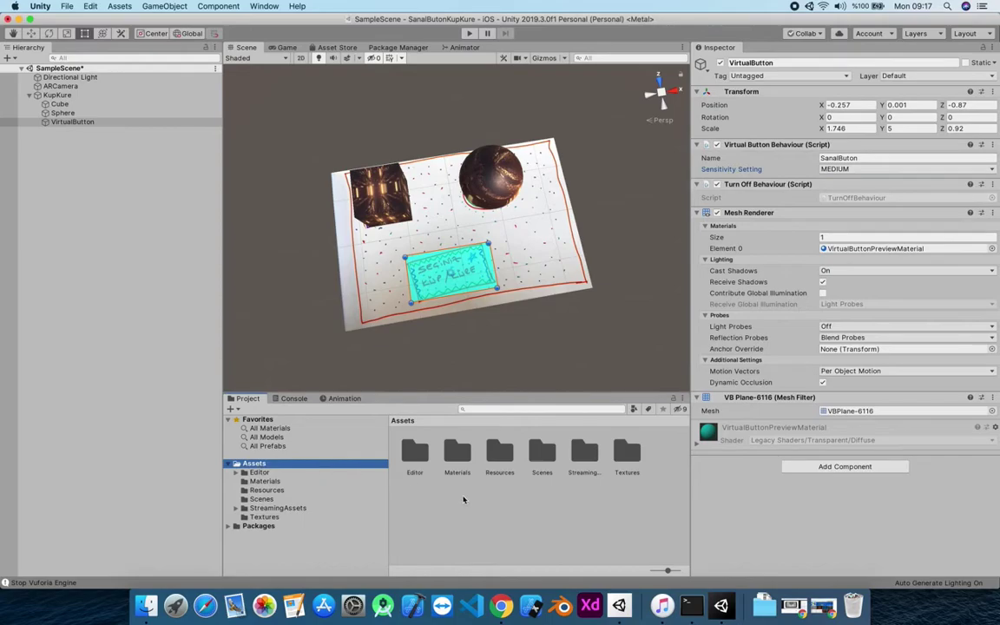
left_click(463, 500)
right_click(462, 500)
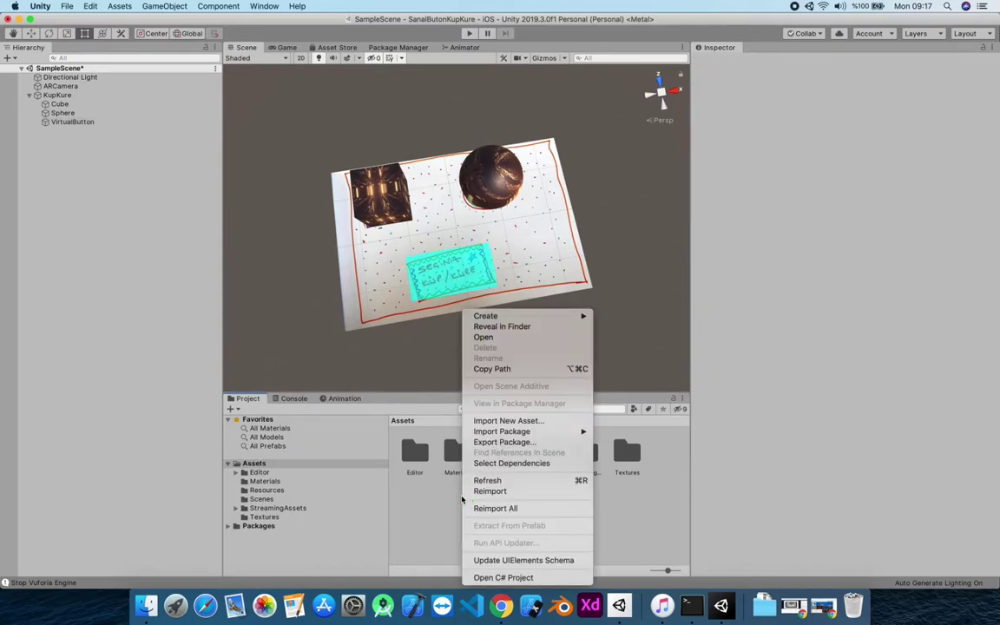
mouse_move(556, 320)
left_click(646, 177)
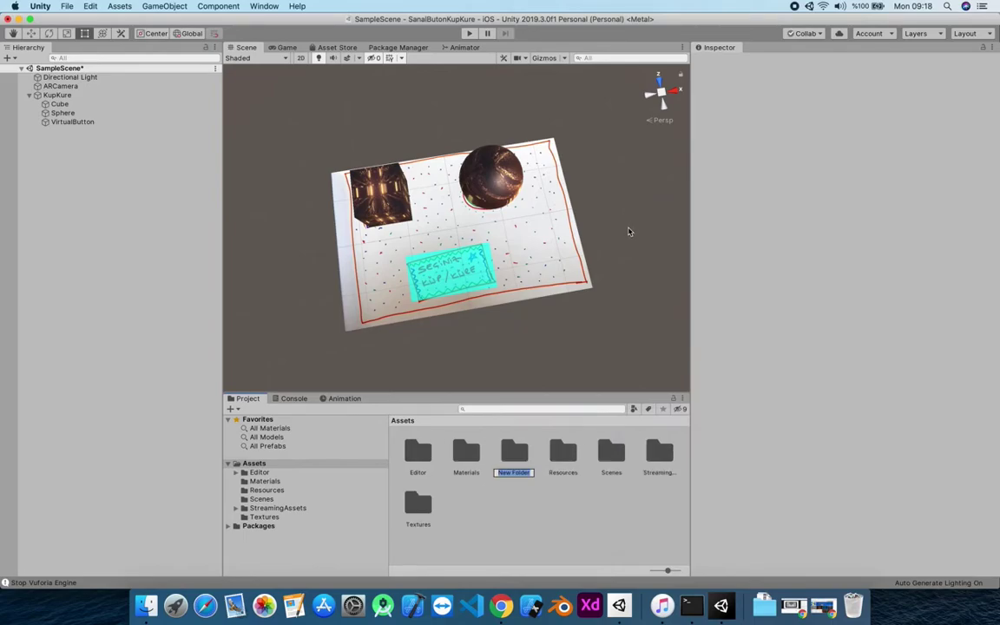
type("Scripts")
key("Return")
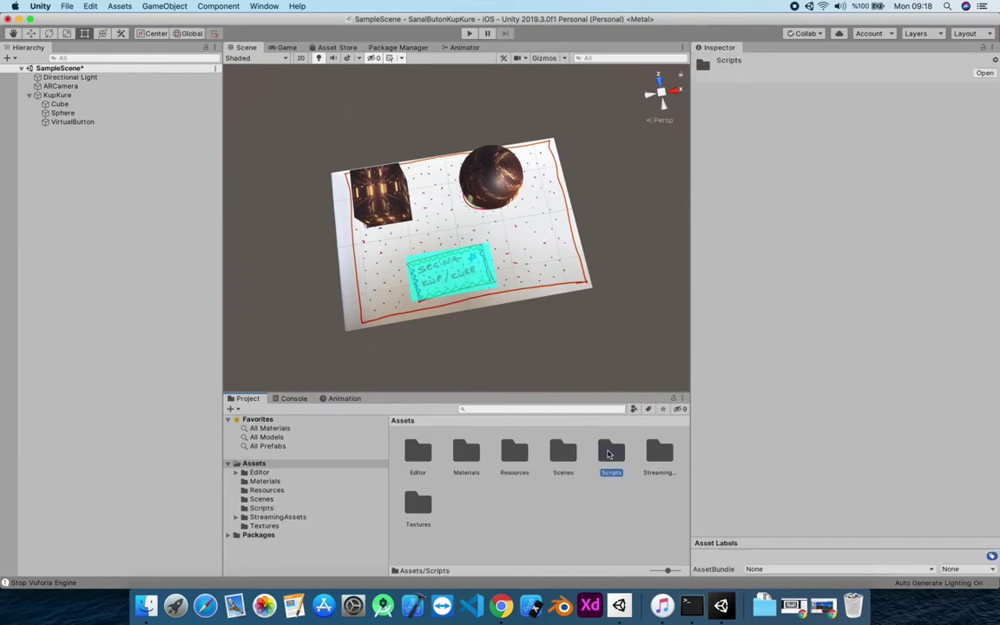
Create a C# script named SanalButonScript inside the Scripts folder
double_click(610, 452)
right_click(473, 460)
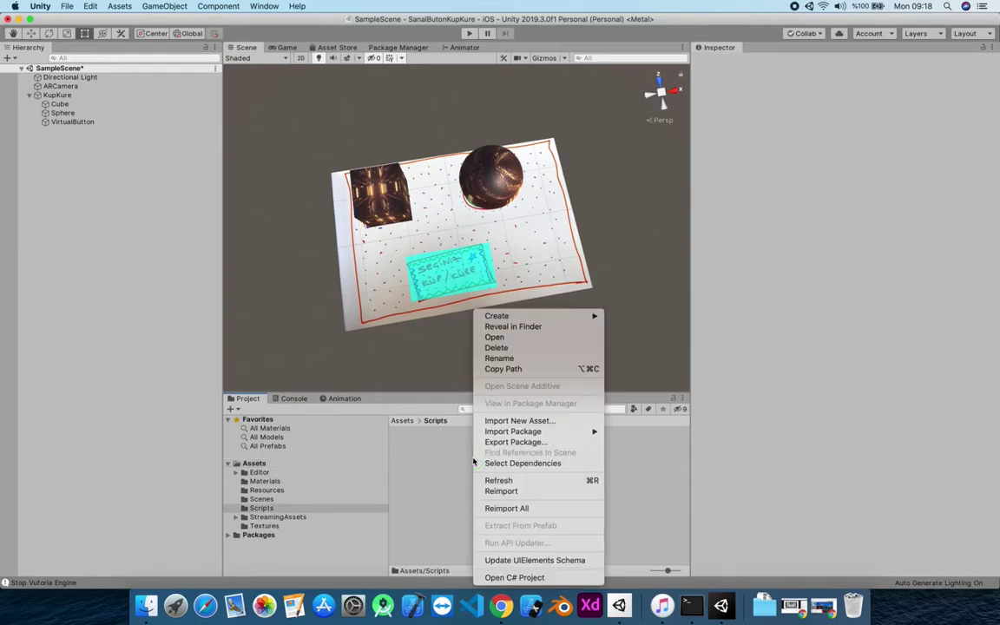
mouse_move(564, 316)
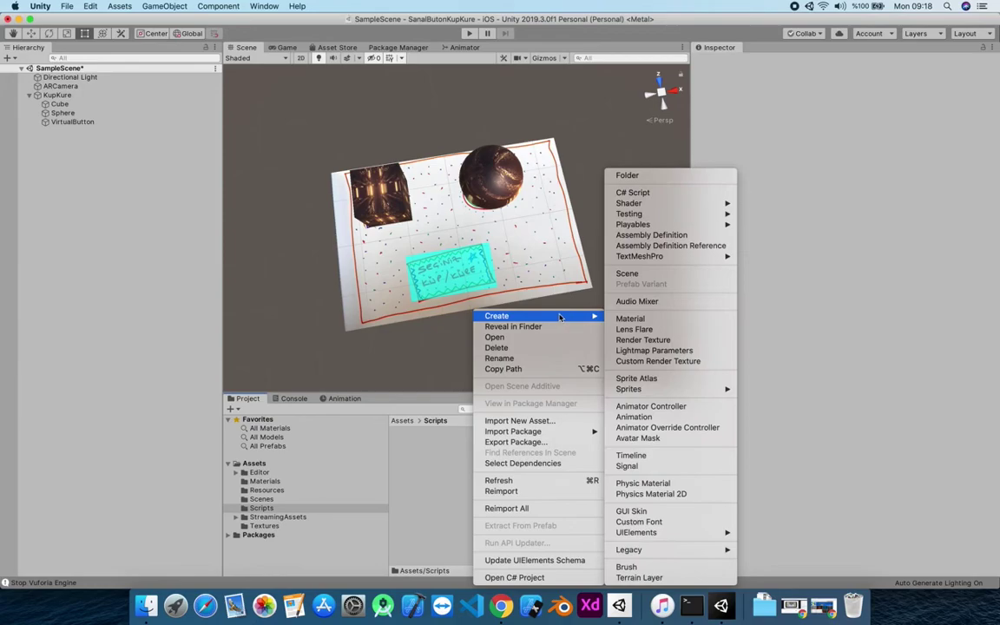
left_click(668, 193)
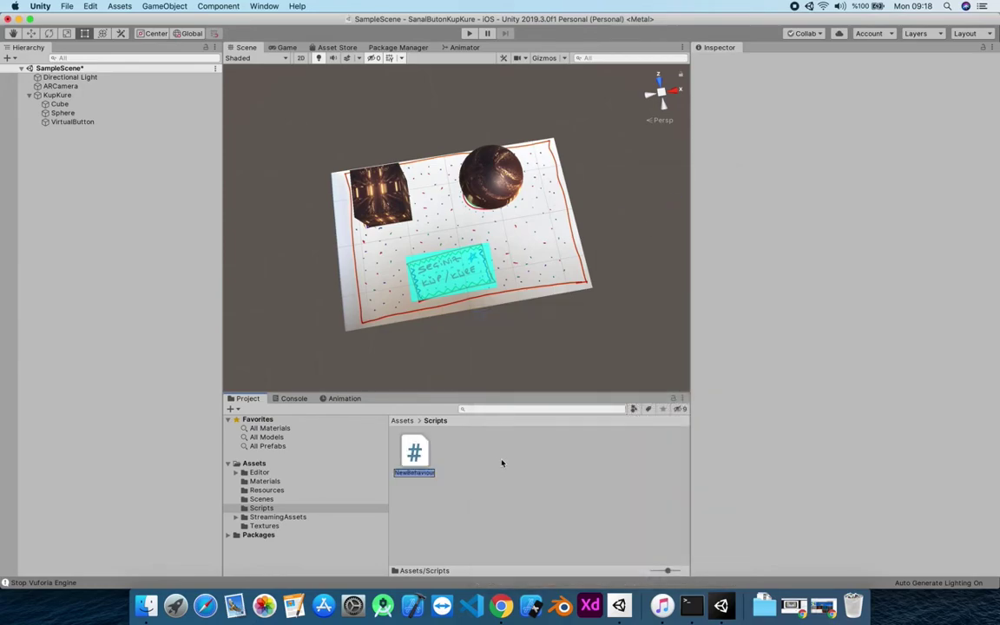
type("Sana")
type("lButon")
type("Script")
type("s")
key("Return")
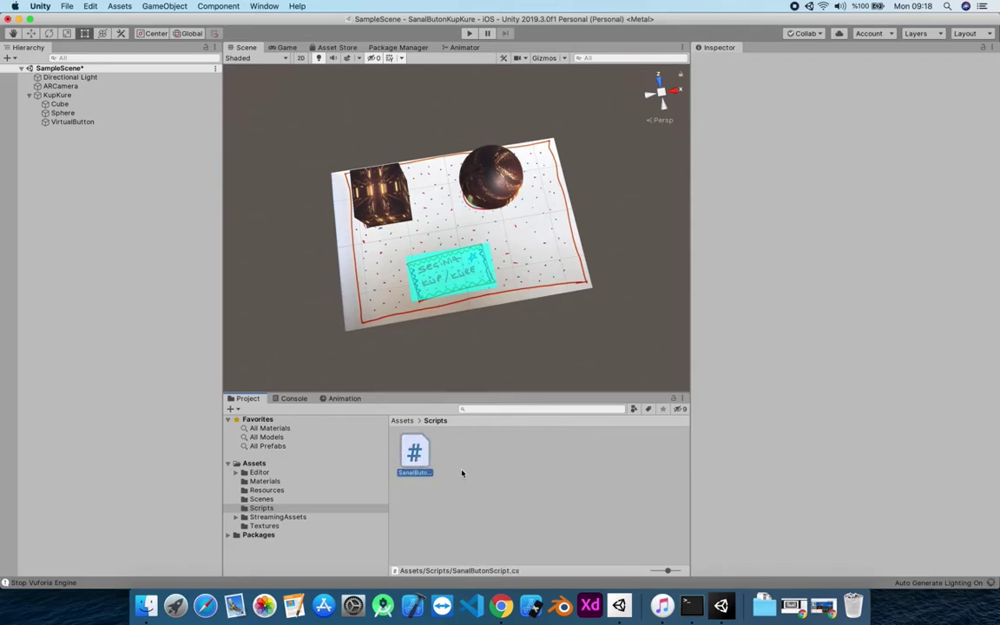
Attach SanalButonScript to the KupKure image target and check for the component on it
left_click(54, 96)
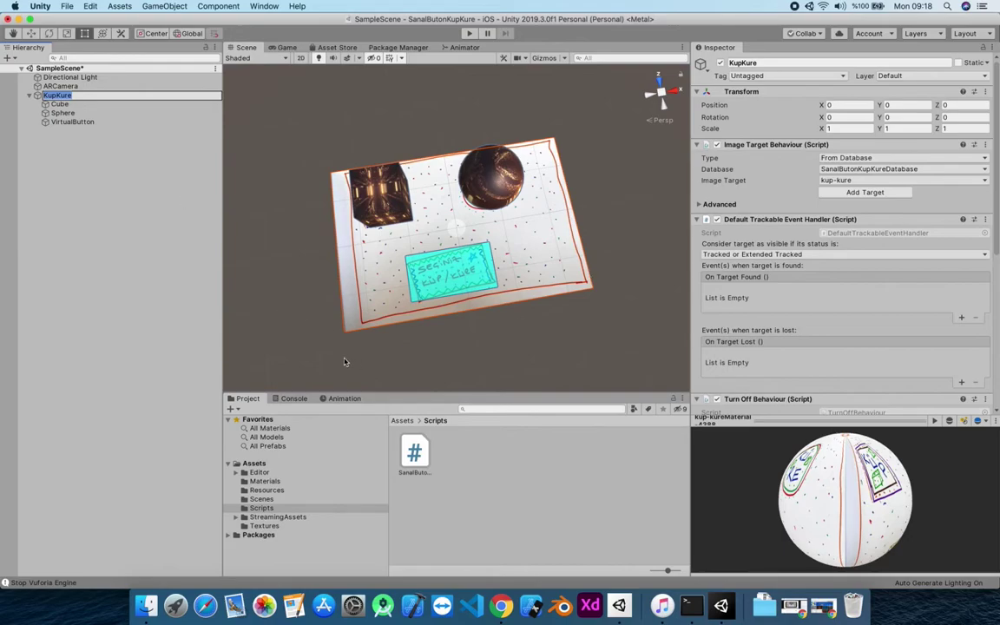
left_click(243, 337)
left_click(415, 453)
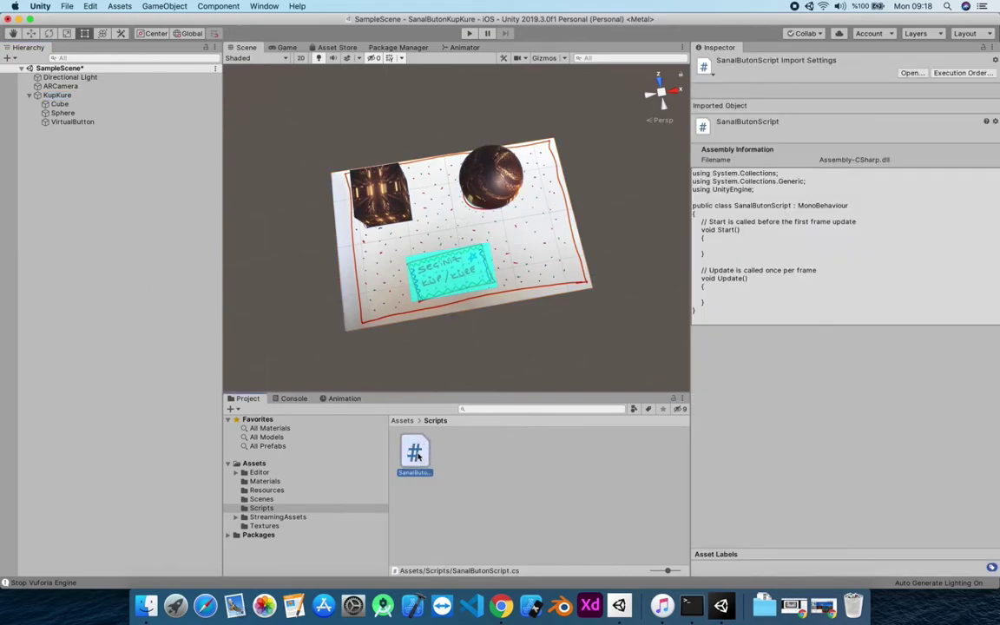
left_click_drag(422, 457, 53, 97)
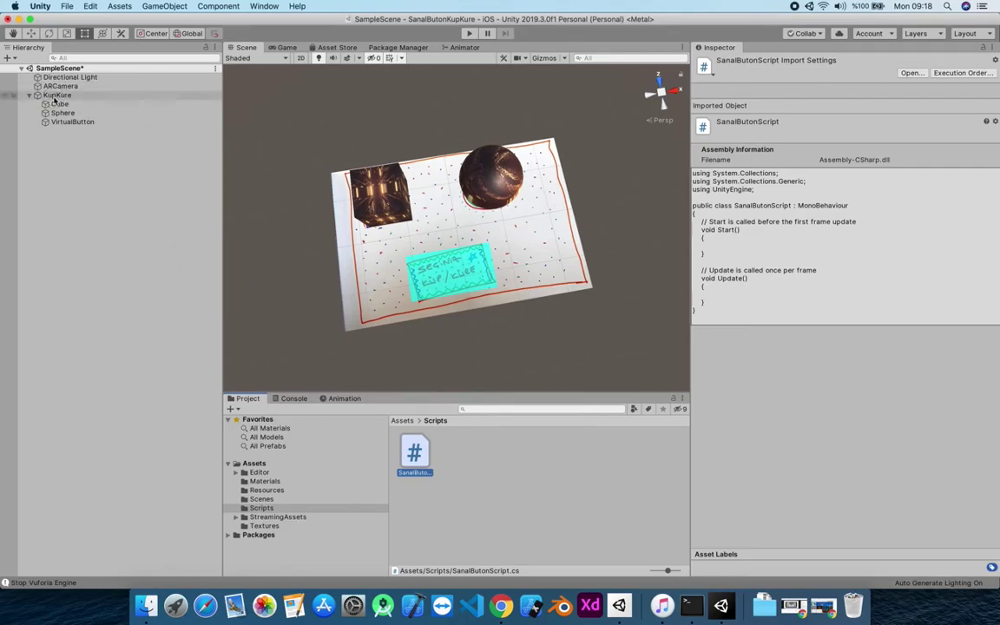
left_click(54, 96)
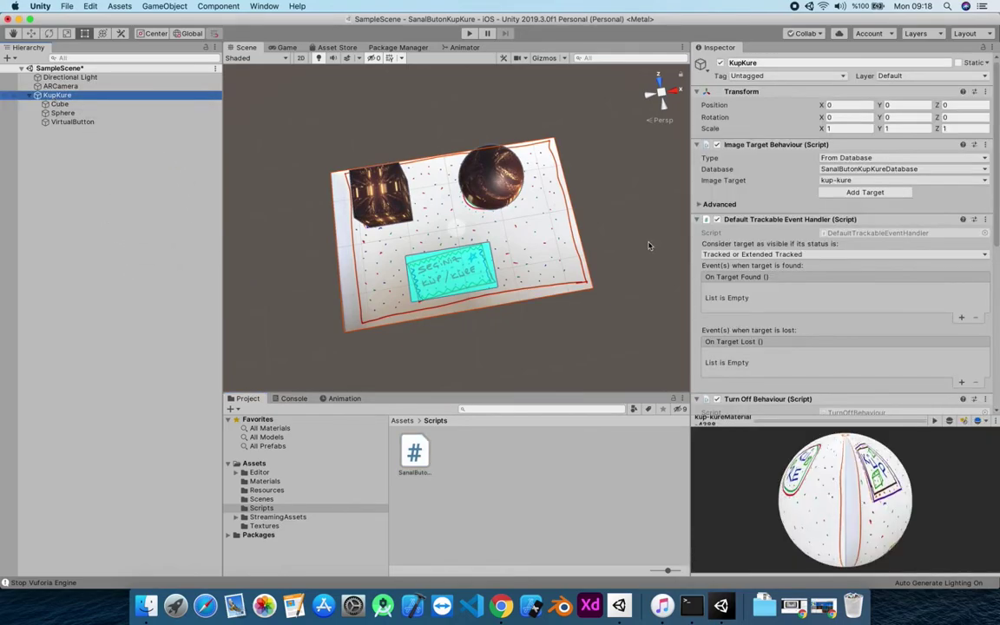
scroll(597, 219, "down", 2)
scroll(873, 330, "down", 8)
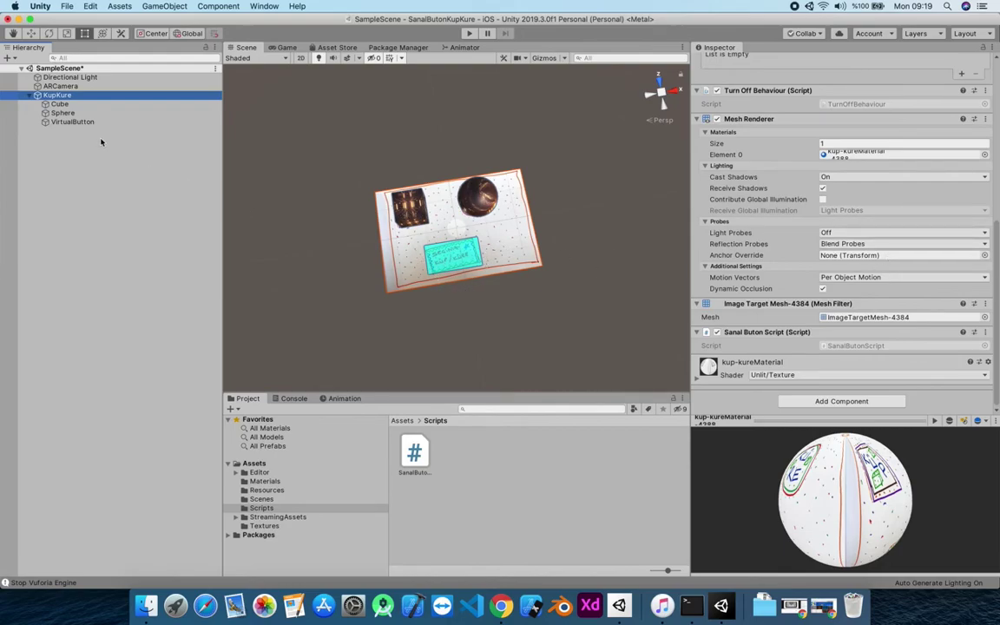
Select VirtualButton and examine its component settings and placement on the image target
left_click(71, 122)
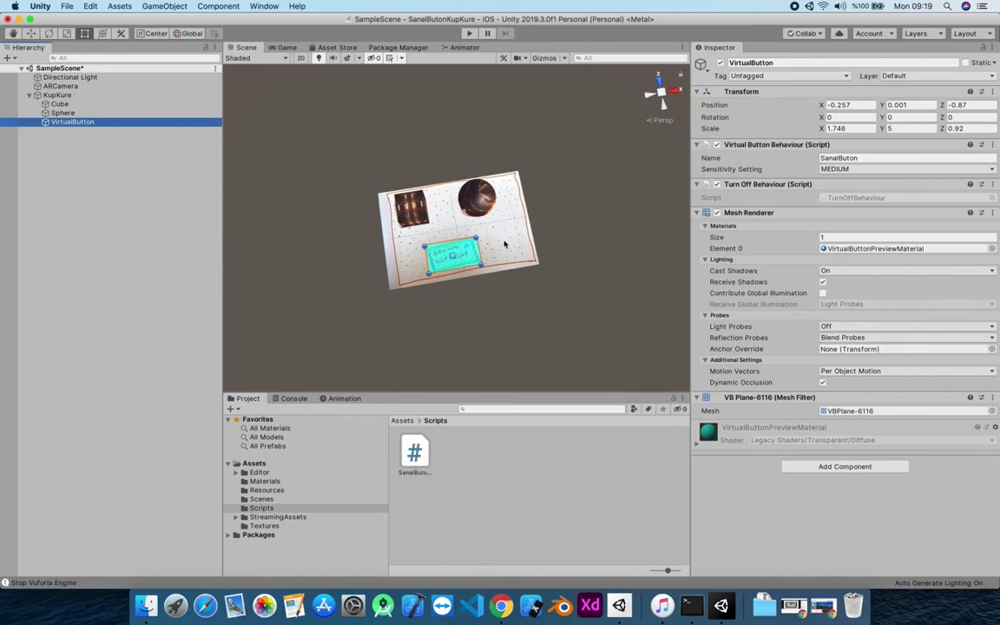
scroll(507, 248, "up", 1)
scroll(562, 200, "down", 2)
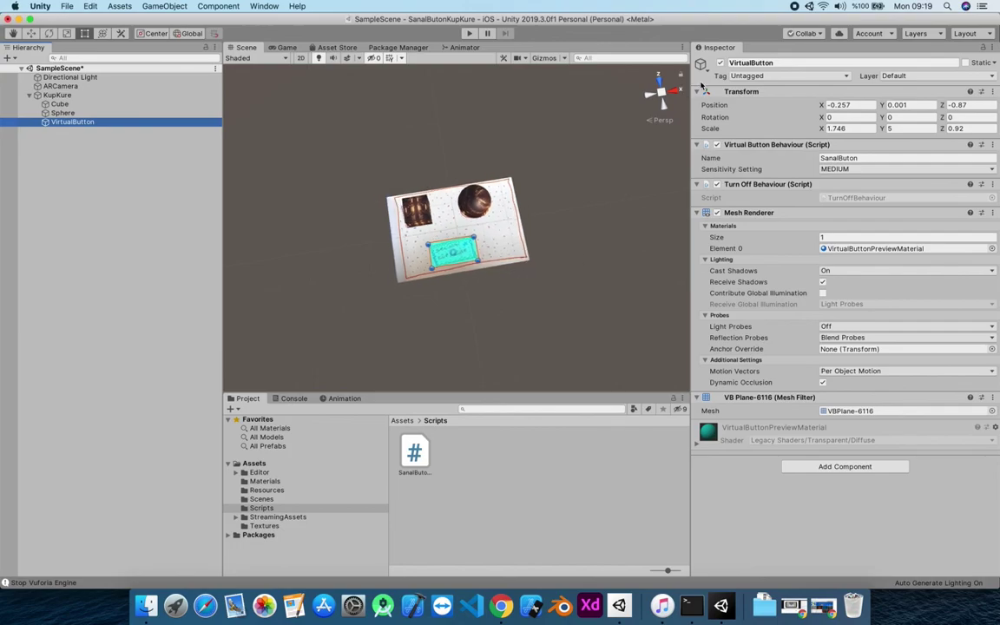